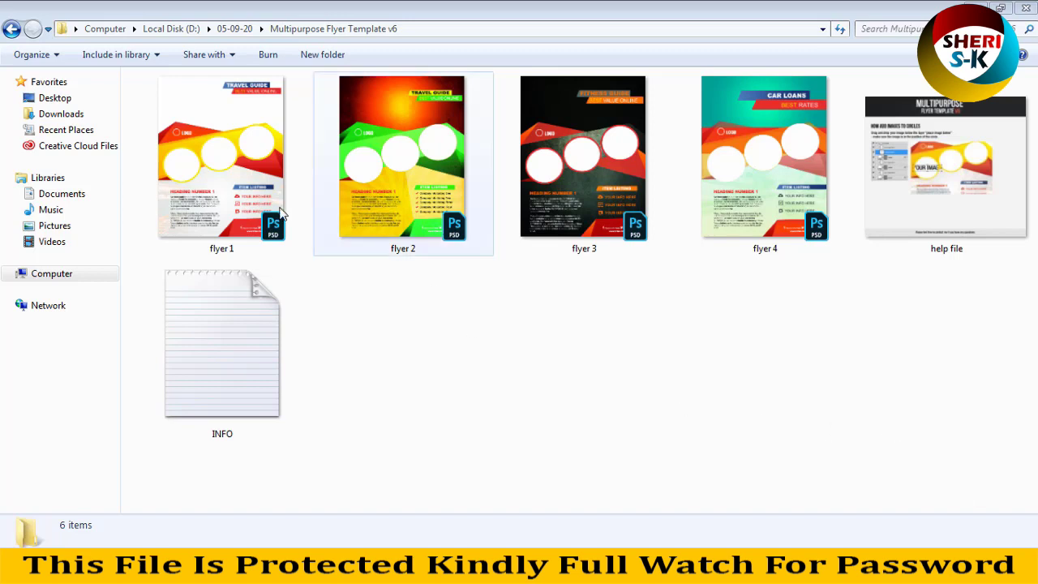
# Show the Open with program list for the flyer 1 file
pyautogui.rightClick(240, 154)
pyautogui.moveTo(286, 185)
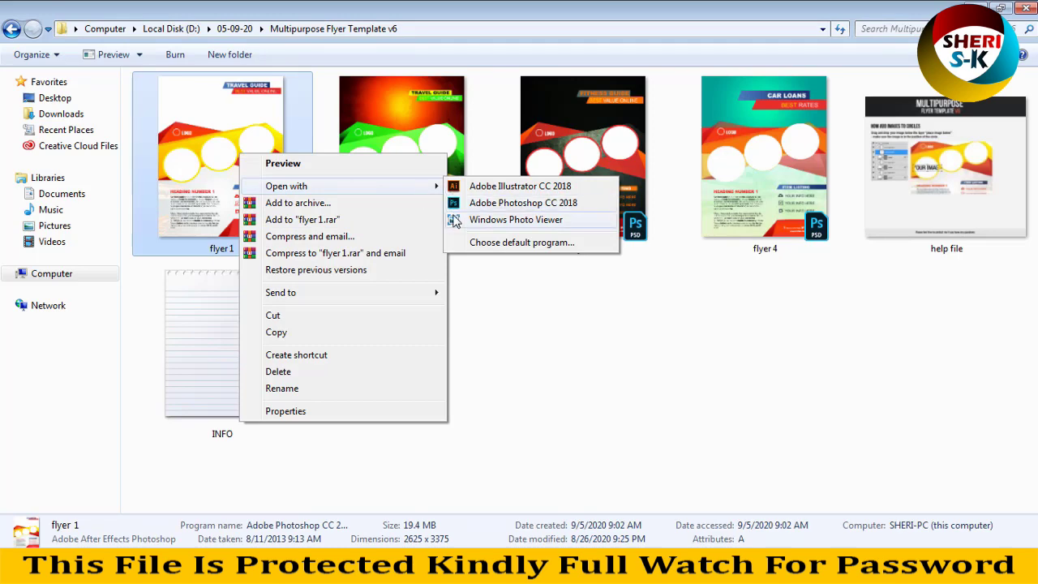
# Preview flyers 1–4 and the help file in Windows Photo Viewer, then close it
pyautogui.click(454, 220)
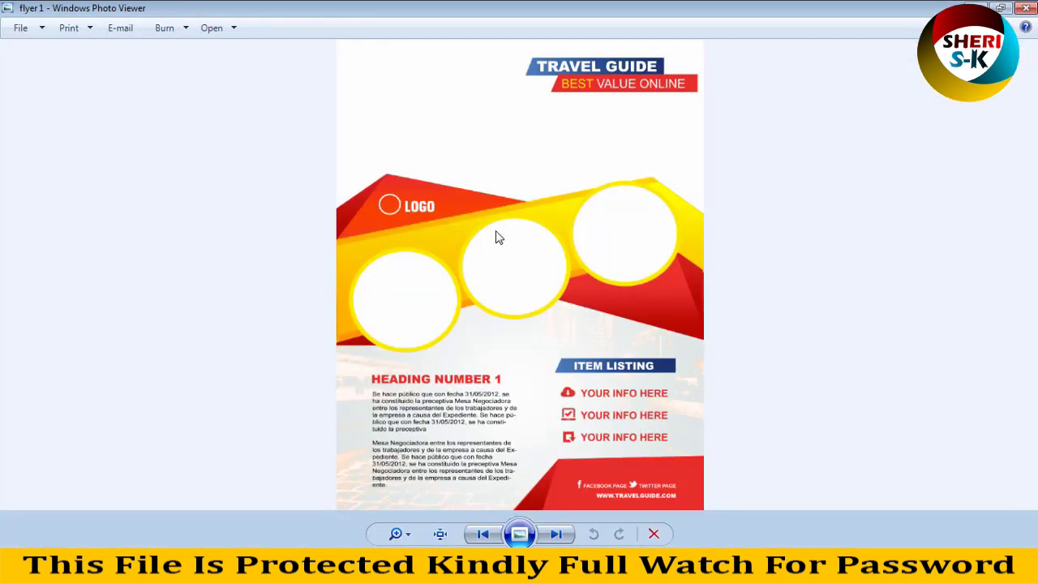
pyautogui.press('Right')
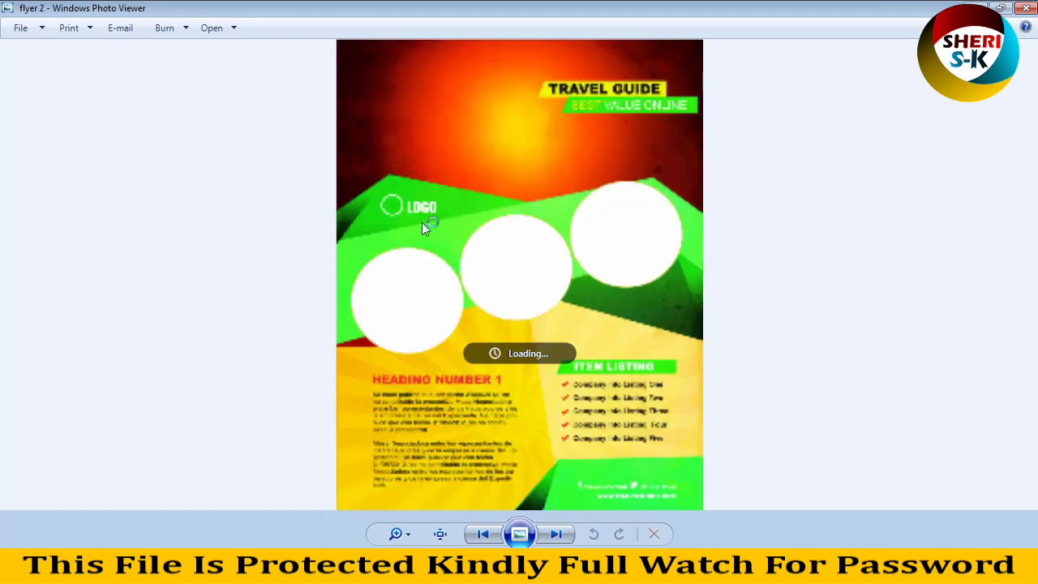
pyautogui.press('Left')
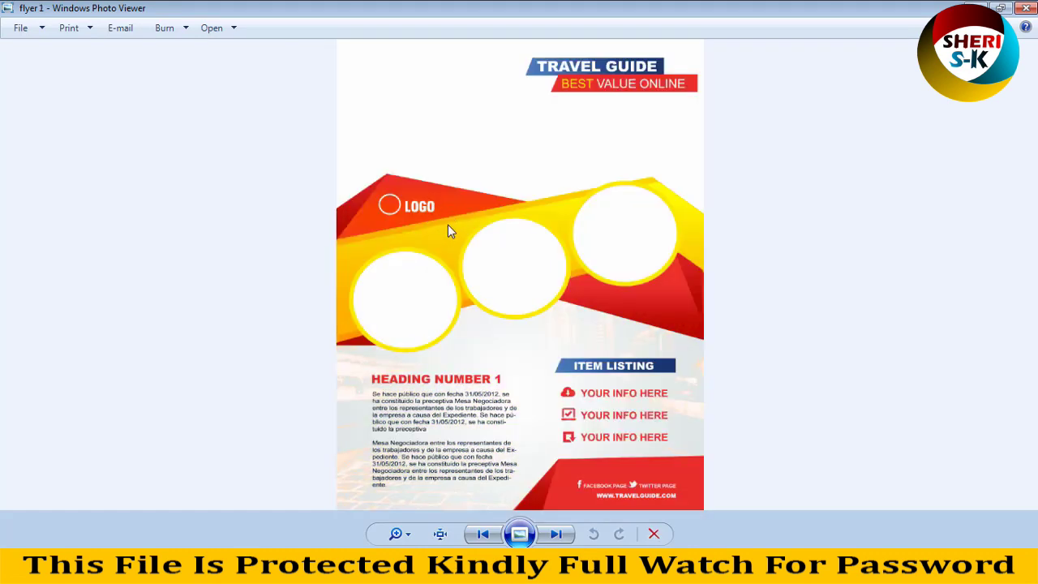
pyautogui.press('Right')
pyautogui.press('Right')
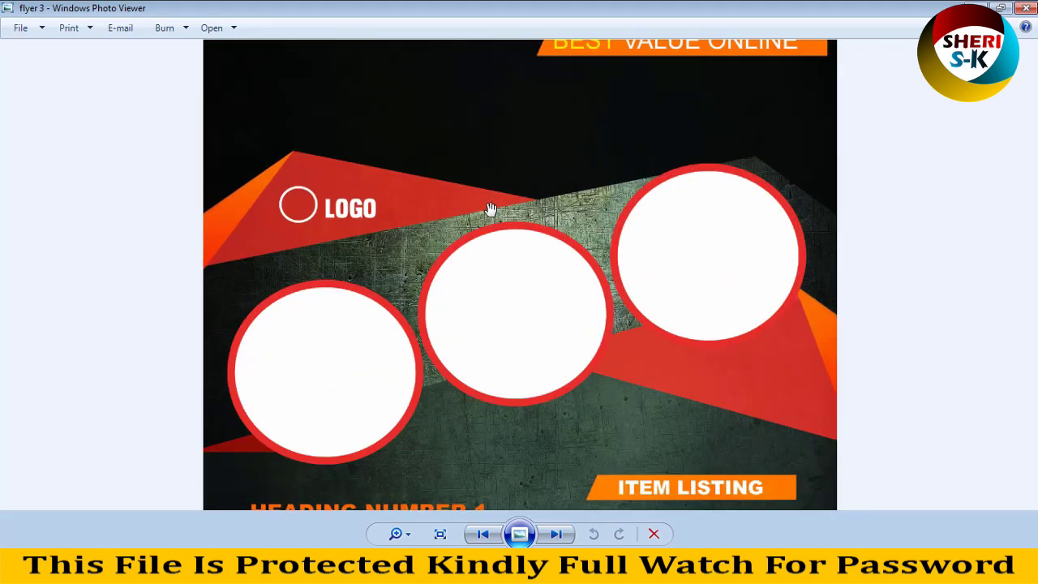
pyautogui.press('Right')
pyautogui.press('Right')
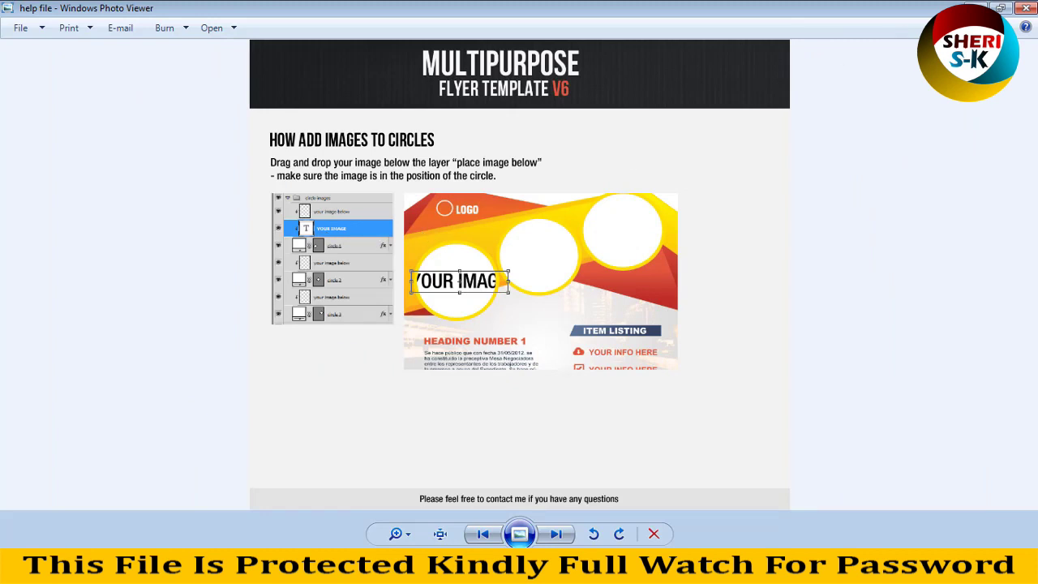
pyautogui.hotkey('alt', 'F4')
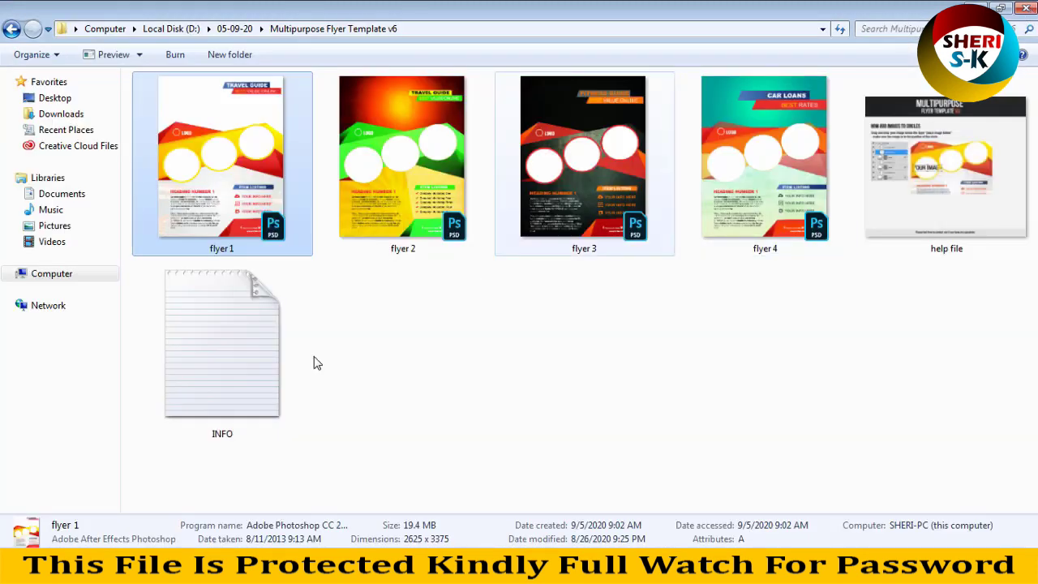
# Open flyer 3 in Photoshop and briefly show, then re-hide, the listing info 1 layer
pyautogui.click(535, 236)
pyautogui.moveTo(574, 188); pyautogui.dragTo(421, 292)
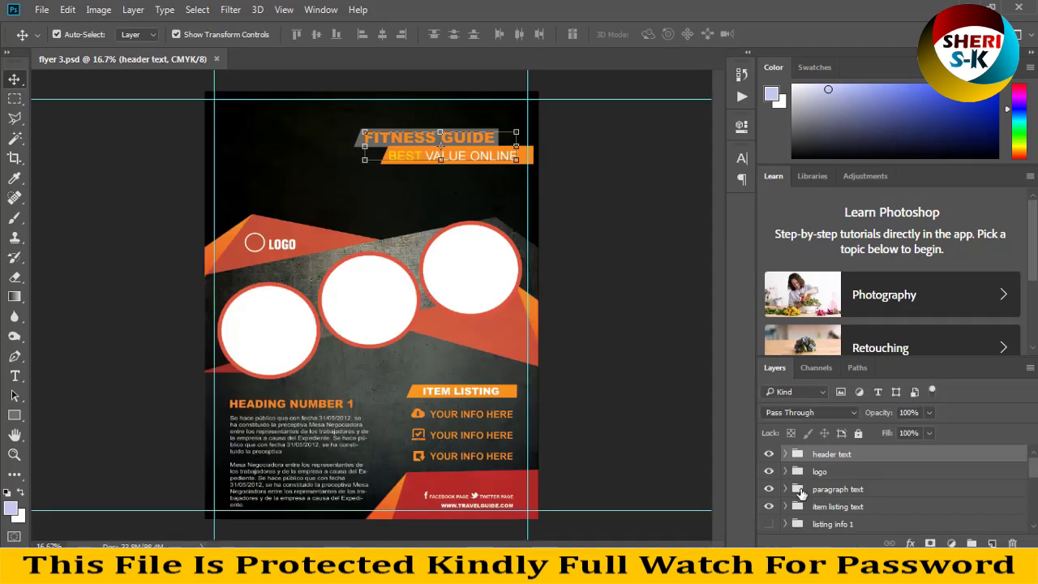
pyautogui.scroll(-3, 834, 454)
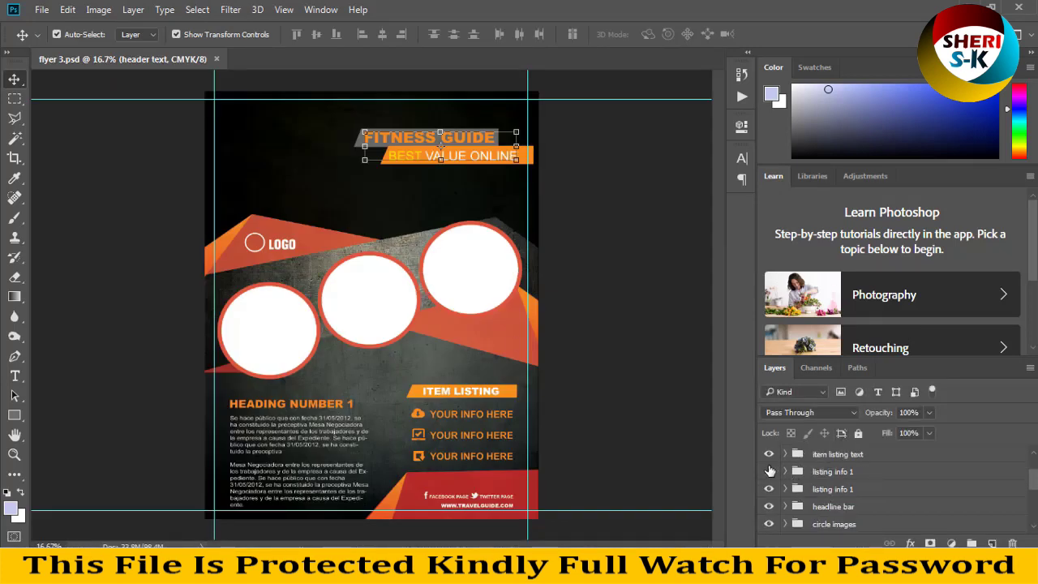
pyautogui.click(770, 471)
pyautogui.click(769, 471)
pyautogui.scroll(-3, 819, 487)
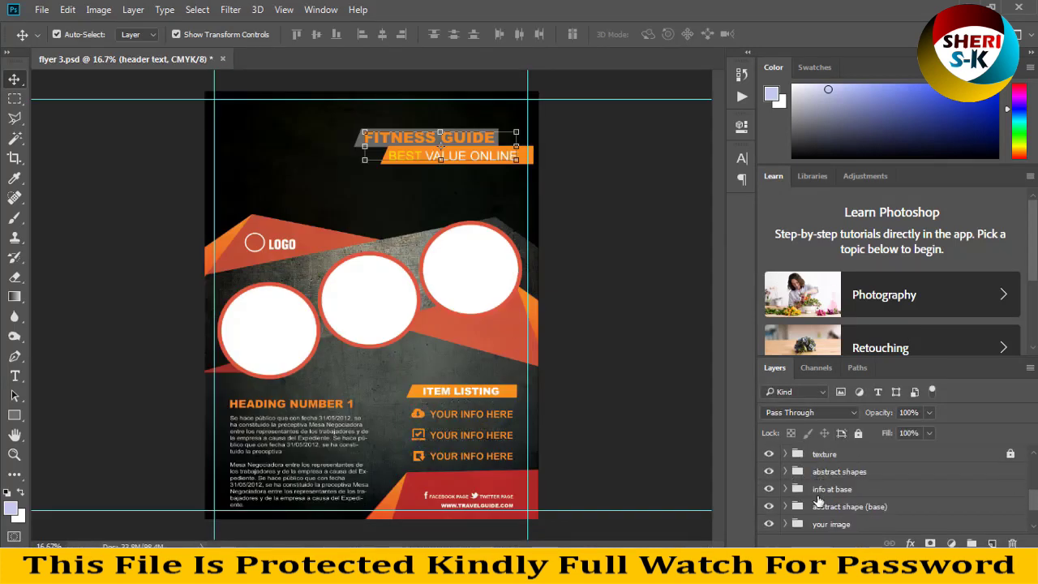
pyautogui.scroll(-2, 819, 508)
# Toggle the your image and background groups' visibility, leaving the background group expanded
pyautogui.click(817, 497)
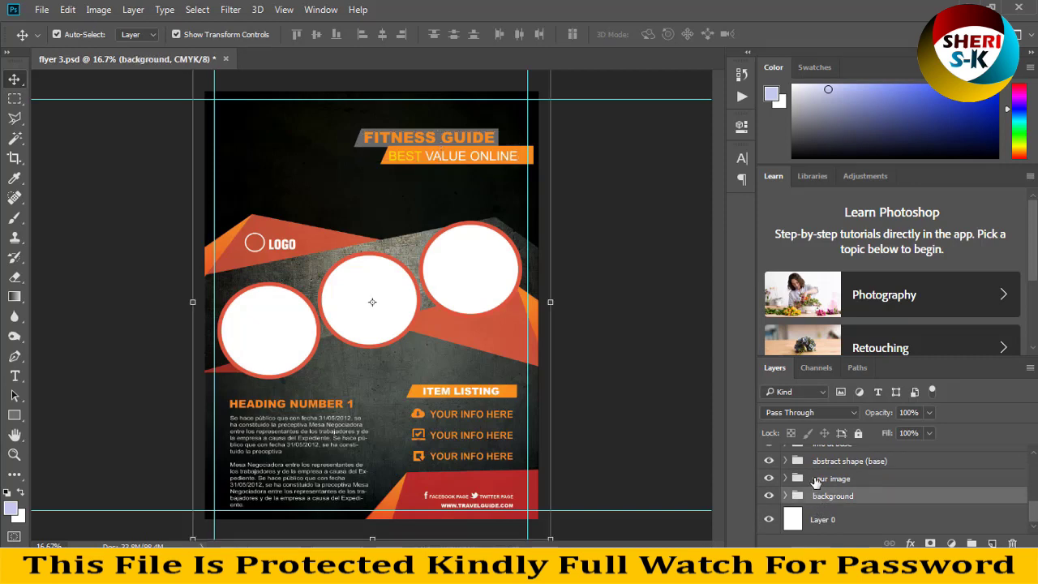
pyautogui.click(817, 478)
pyautogui.click(769, 478)
pyautogui.click(769, 479)
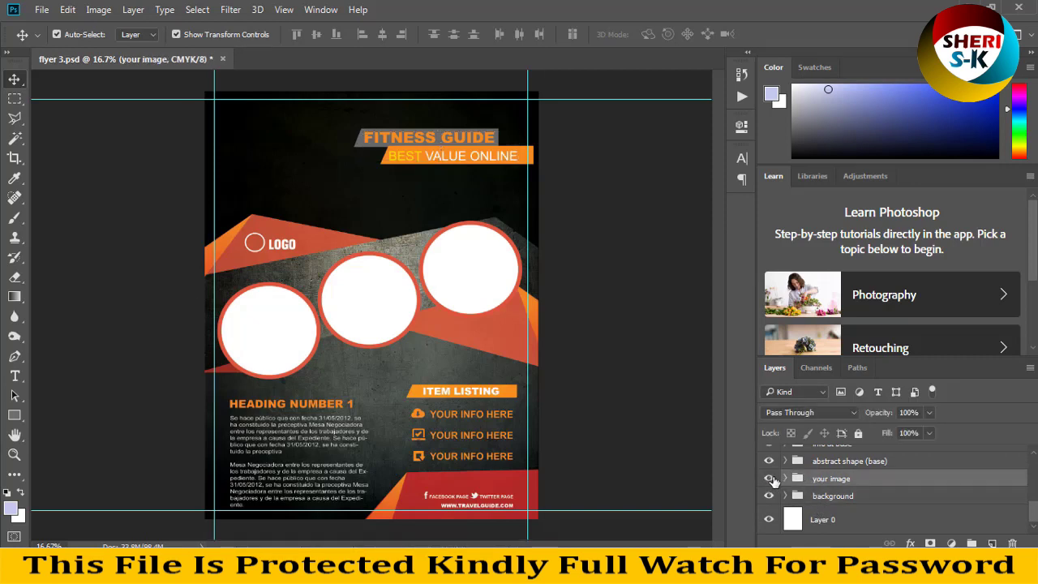
pyautogui.click(770, 496)
pyautogui.click(784, 495)
pyautogui.scroll(-1, 807, 503)
pyautogui.scroll(-1, 811, 511)
pyautogui.scroll(-1, 811, 513)
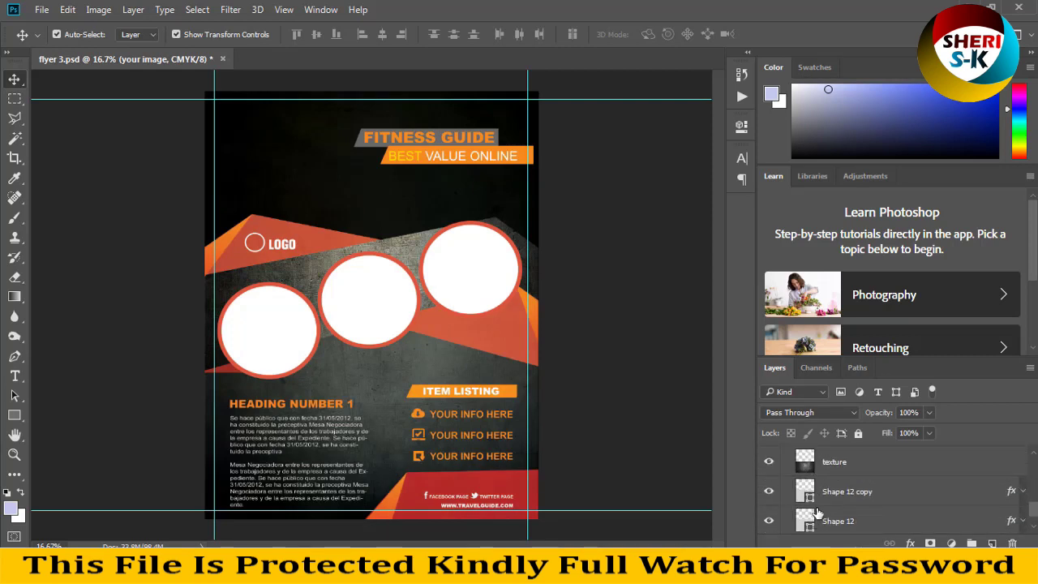
pyautogui.scroll(-1, 821, 509)
# Try a brown fill for Shape 12 copy in the Color Picker, then cancel it
pyautogui.click(808, 496)
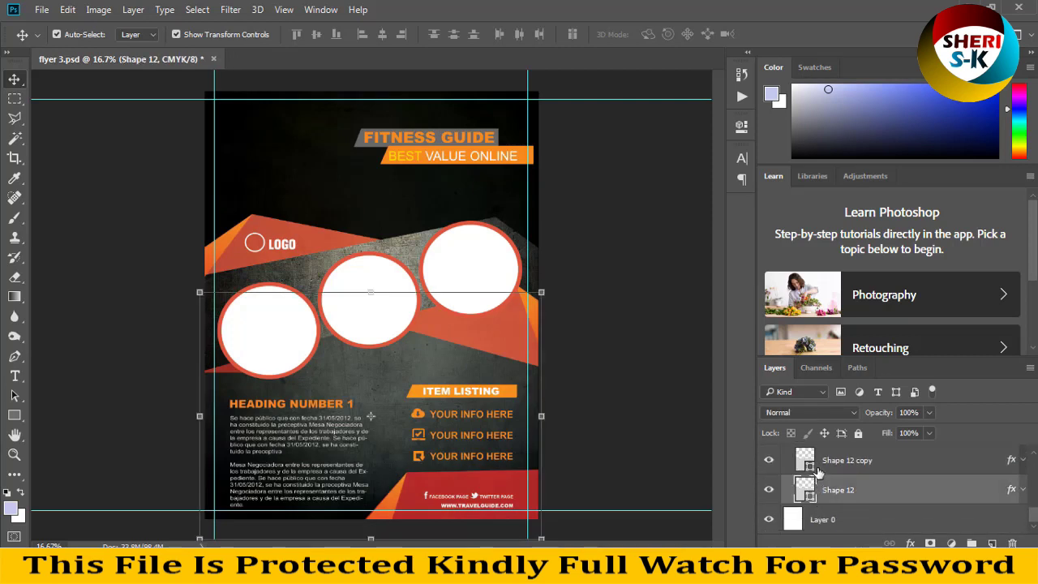
pyautogui.click(817, 472)
pyautogui.scroll(1, 815, 478)
pyautogui.doubleClick(805, 494)
pyautogui.moveTo(732, 344)
pyautogui.mouseDown()
pyautogui.moveTo(729, 278)
pyautogui.moveTo(748, 234)
pyautogui.moveTo(771, 293)
pyautogui.mouseUp()
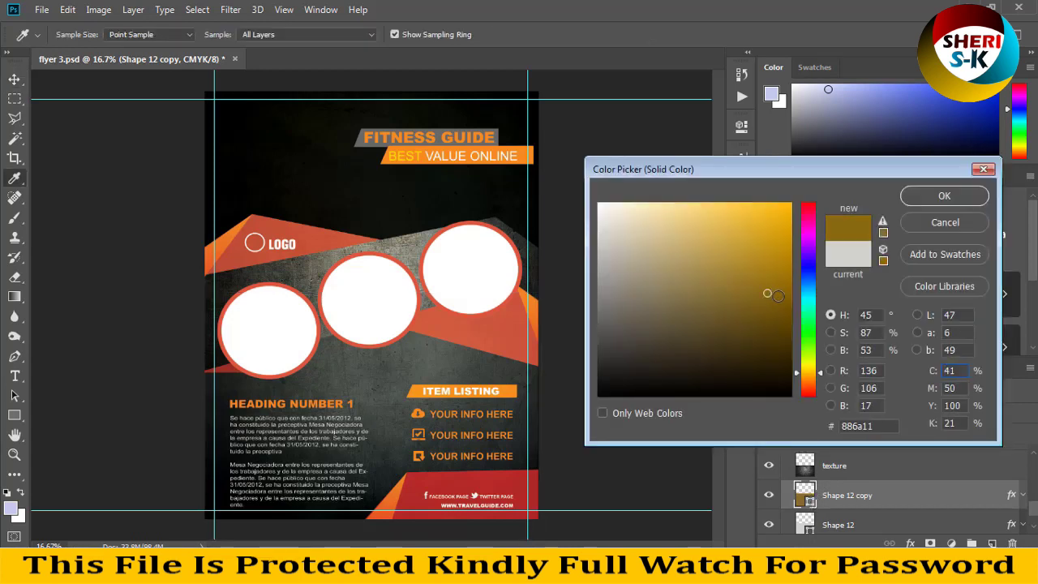
pyautogui.click(923, 222)
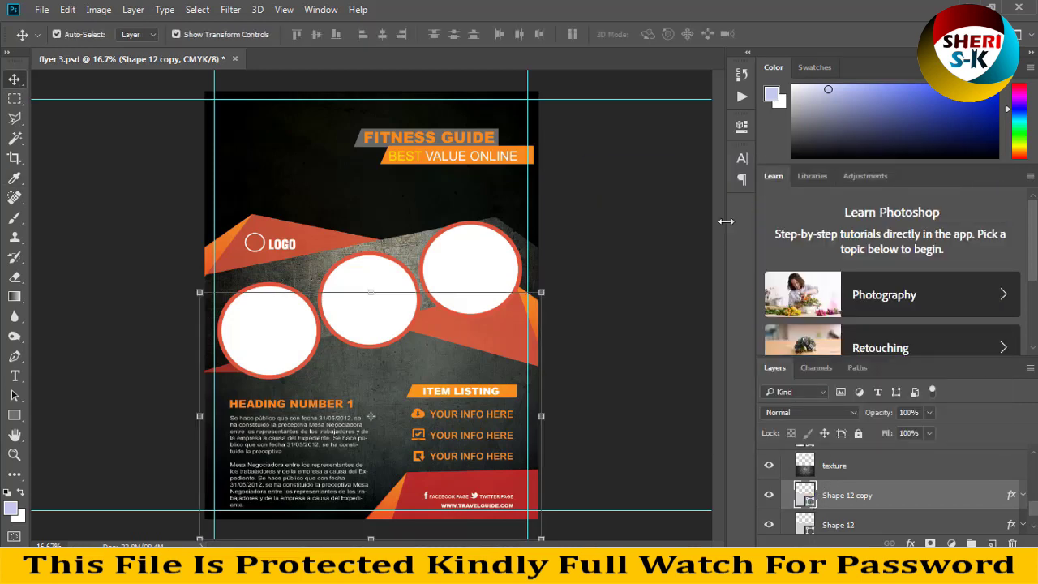
pyautogui.click(496, 267)
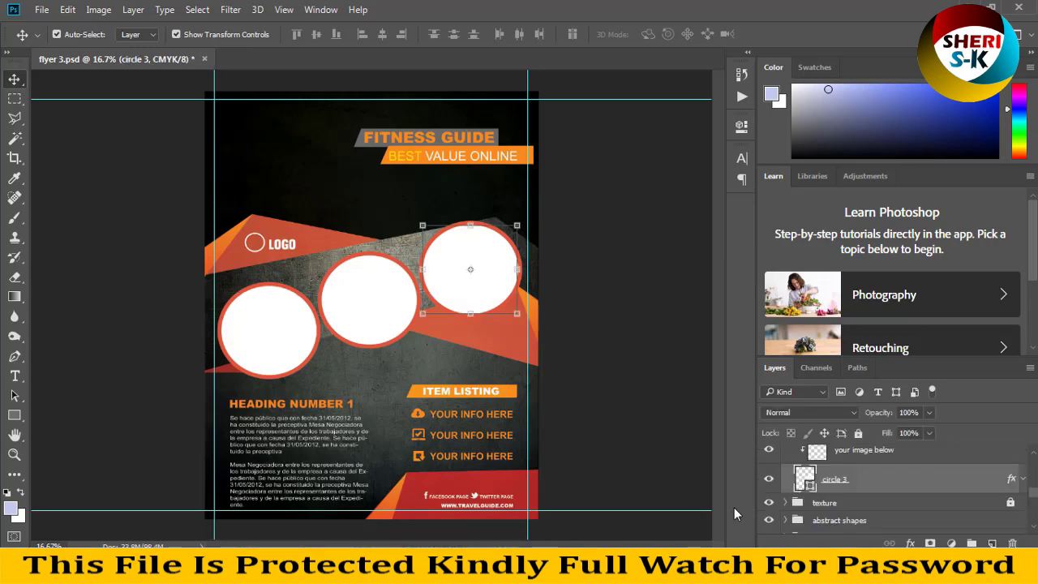
# Open the smiling woman photo (46) and float its document window over the flyer
pyautogui.click(42, 10)
pyautogui.click(89, 42)
pyautogui.scroll(-5, 324, 209)
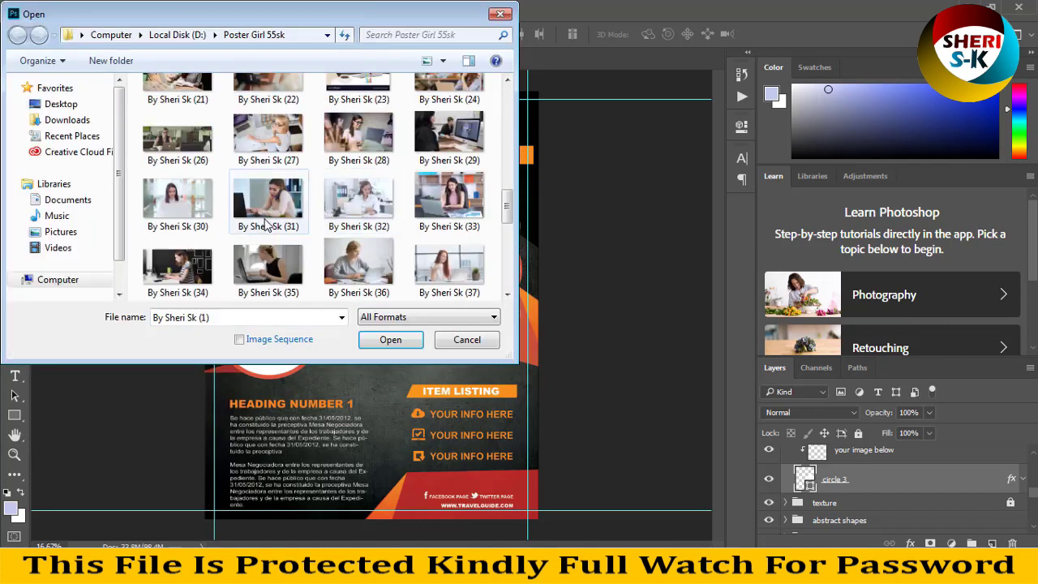
pyautogui.scroll(-4, 275, 206)
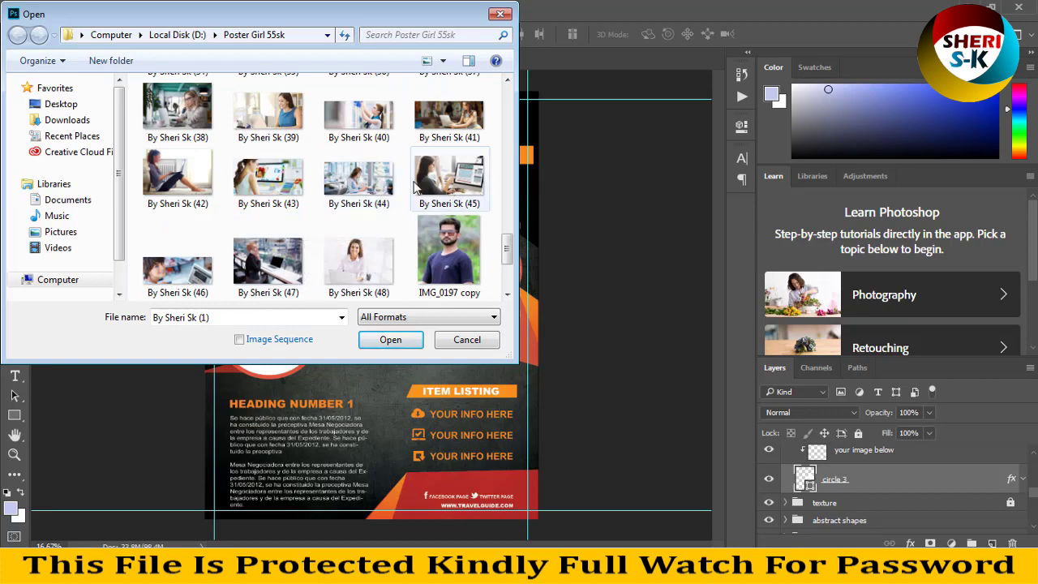
pyautogui.doubleClick(176, 274)
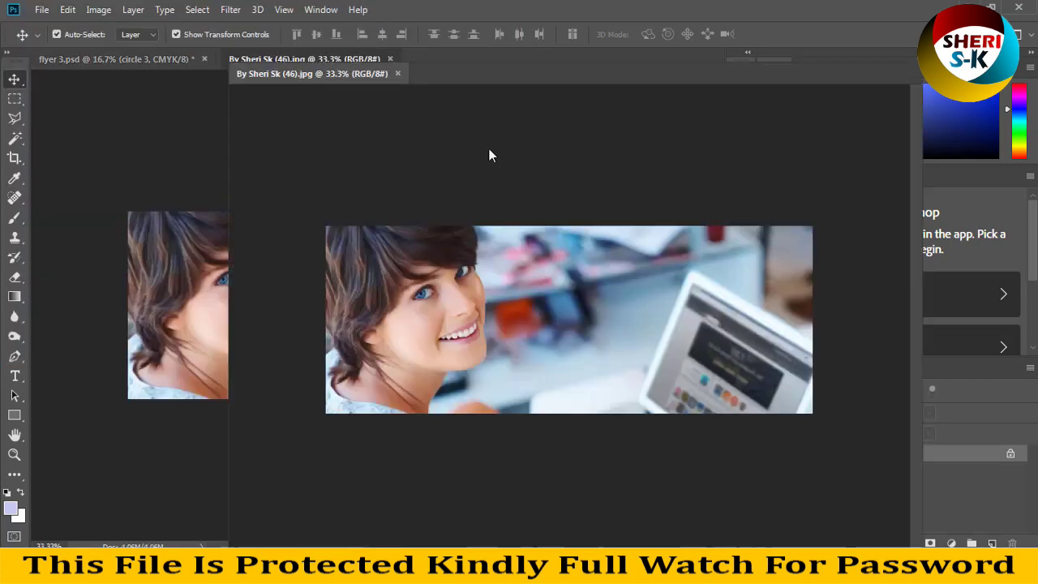
pyautogui.moveTo(345, 61); pyautogui.dragTo(489, 153)
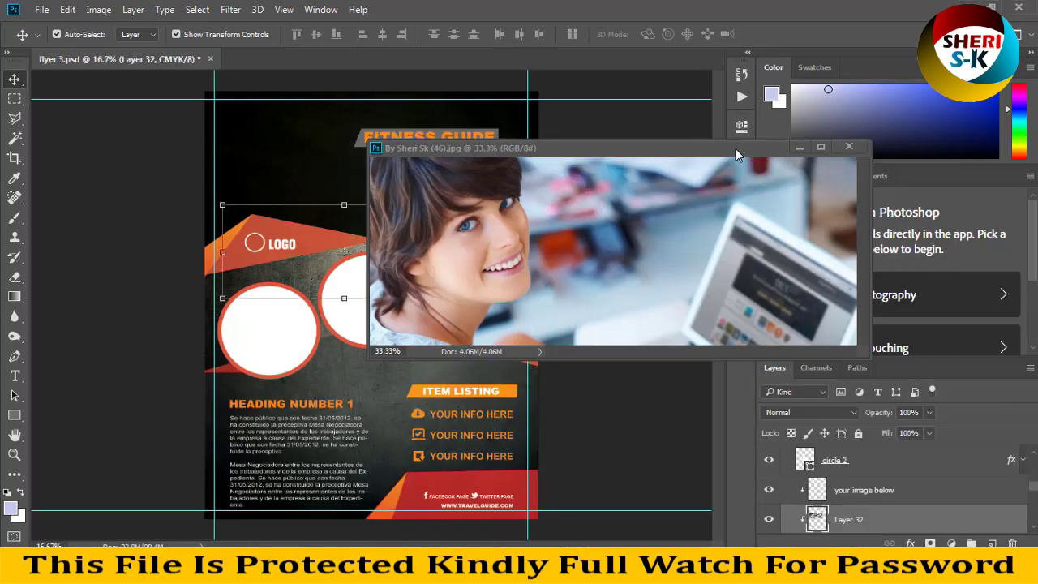
# Place the photo in the top-right circle and frame the woman's face
pyautogui.moveTo(798, 162); pyautogui.dragTo(489, 290)
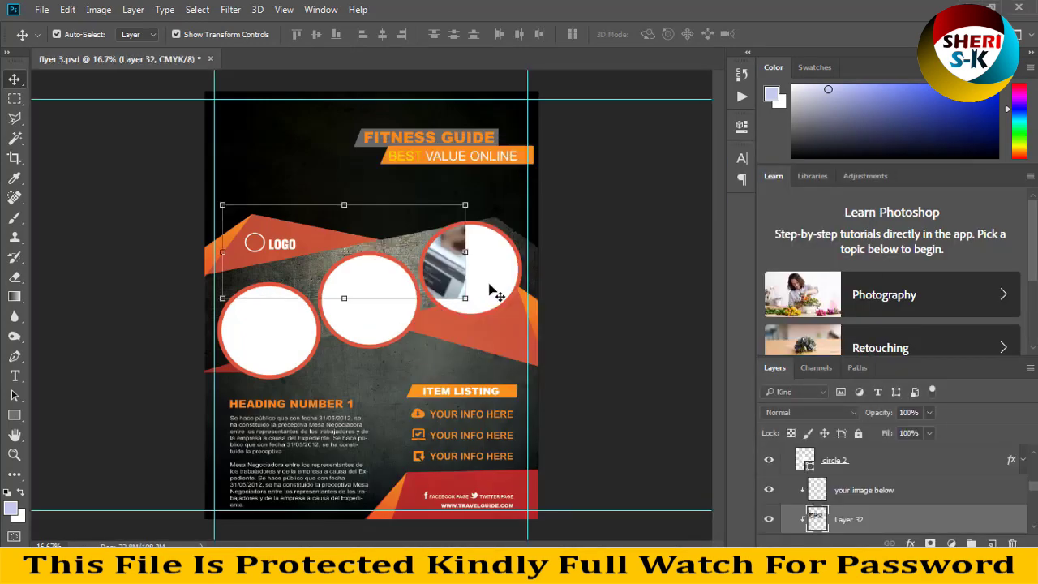
pyautogui.moveTo(448, 258); pyautogui.dragTo(638, 283)
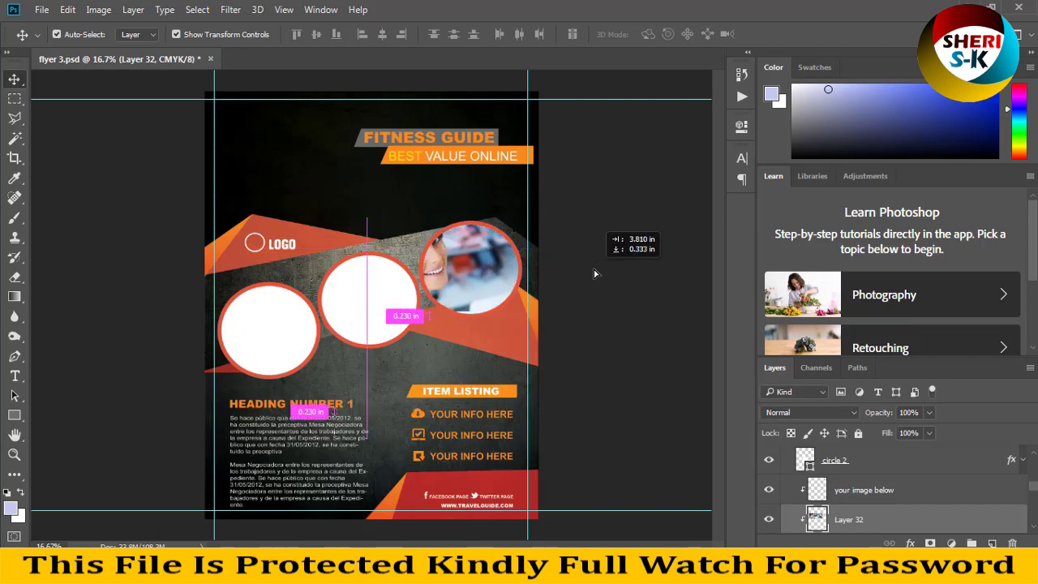
pyautogui.moveTo(639, 283); pyautogui.dragTo(641, 277)
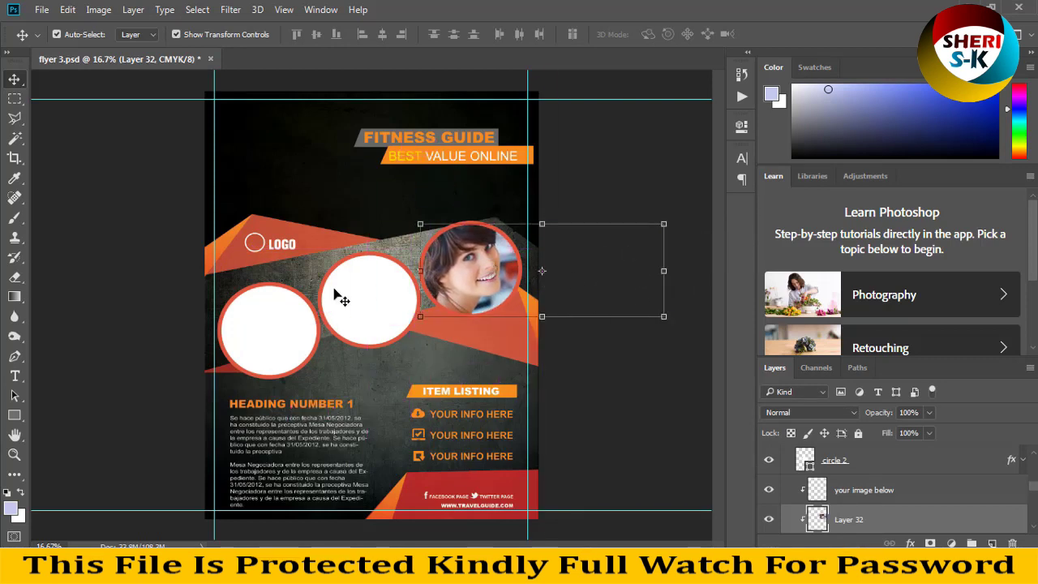
pyautogui.click(386, 305)
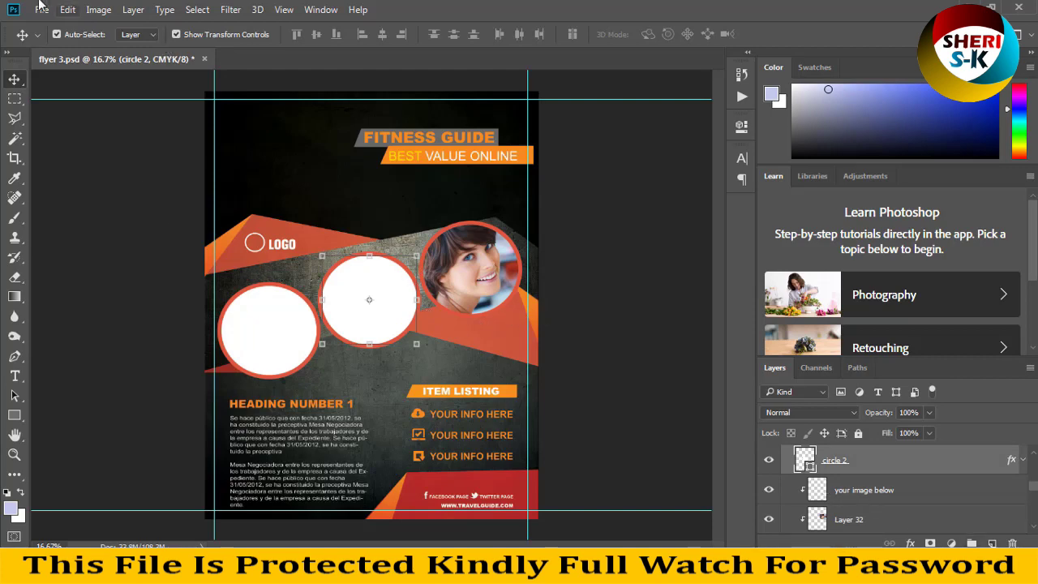
pyautogui.click(41, 9)
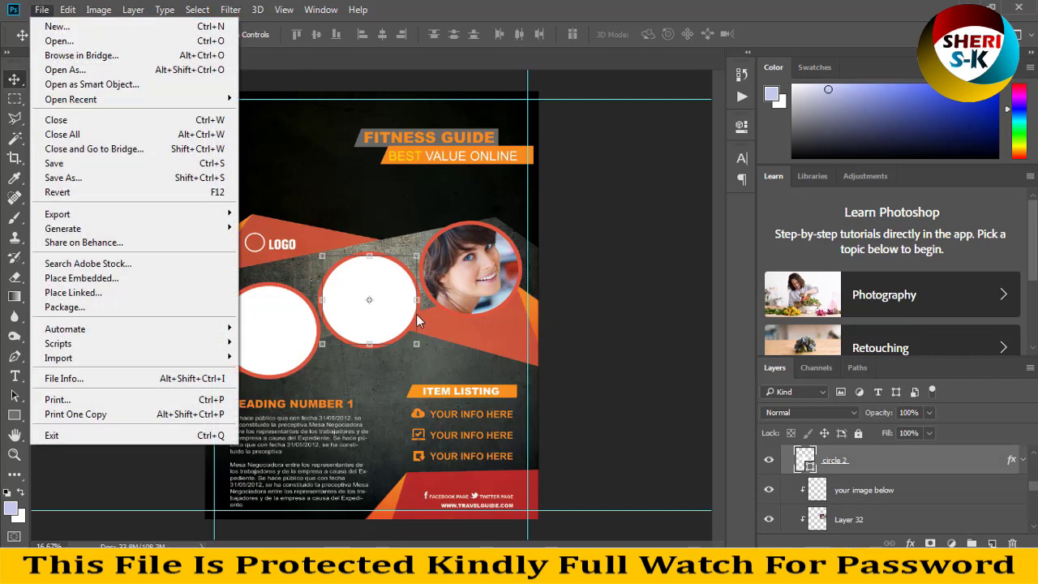
# Open By Sheri Sk (14).jpg and bring it onto the flyer, closing its floating window
pyautogui.click(60, 40)
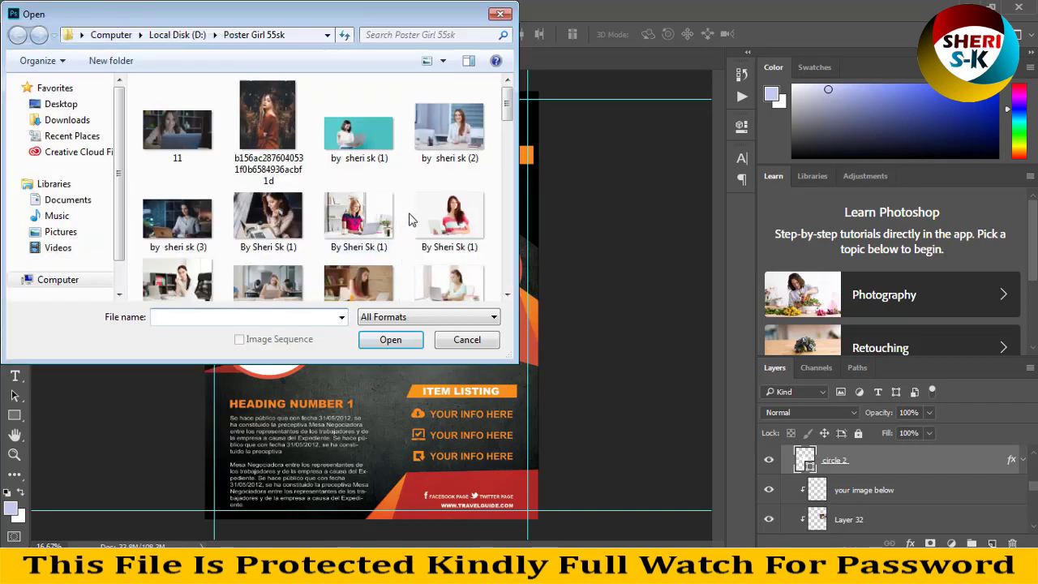
pyautogui.scroll(-3, 394, 220)
pyautogui.doubleClick(282, 203)
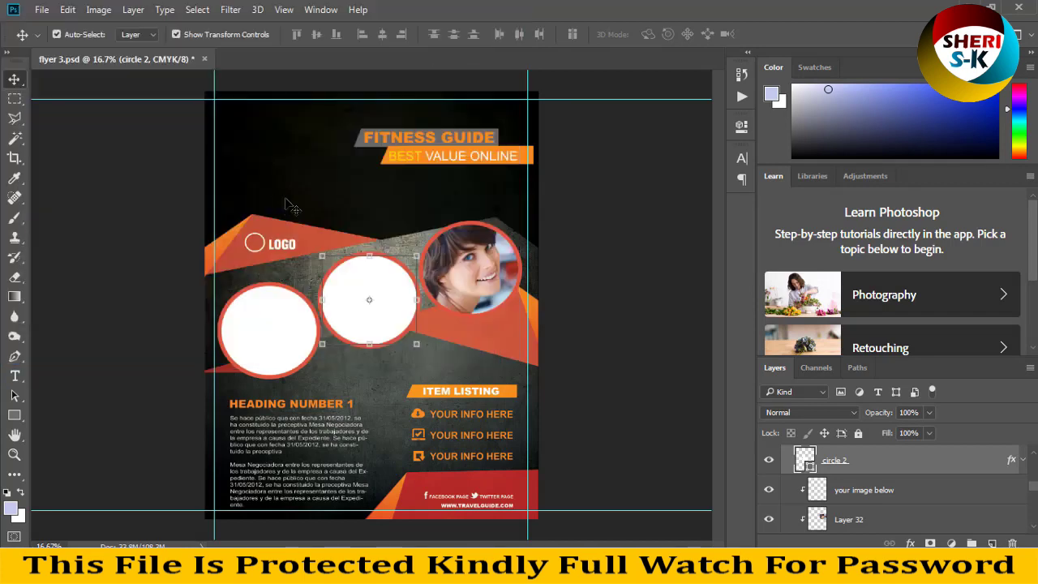
pyautogui.moveTo(363, 58); pyautogui.dragTo(503, 283)
pyautogui.click(289, 327)
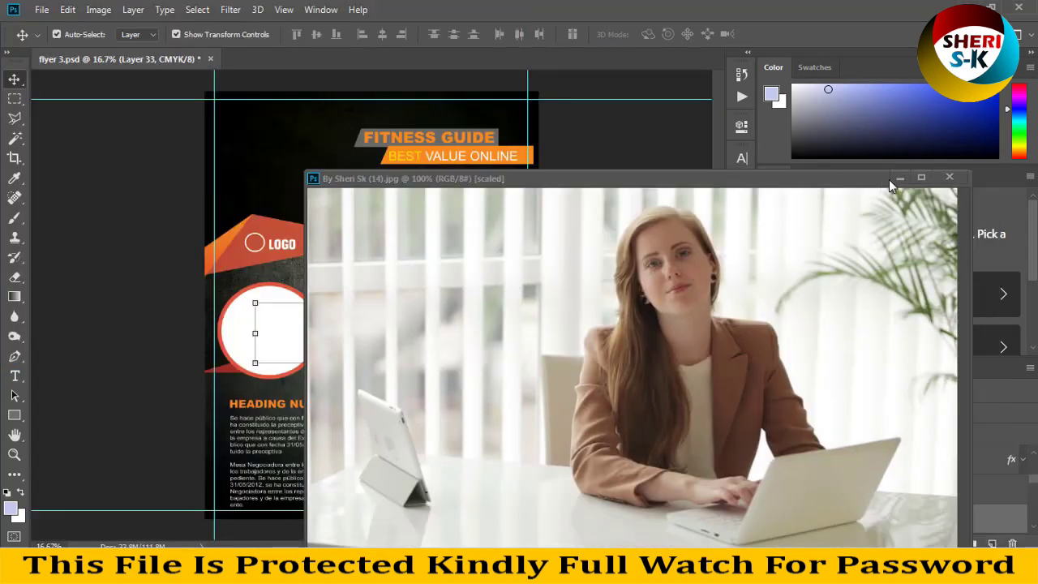
pyautogui.click(948, 177)
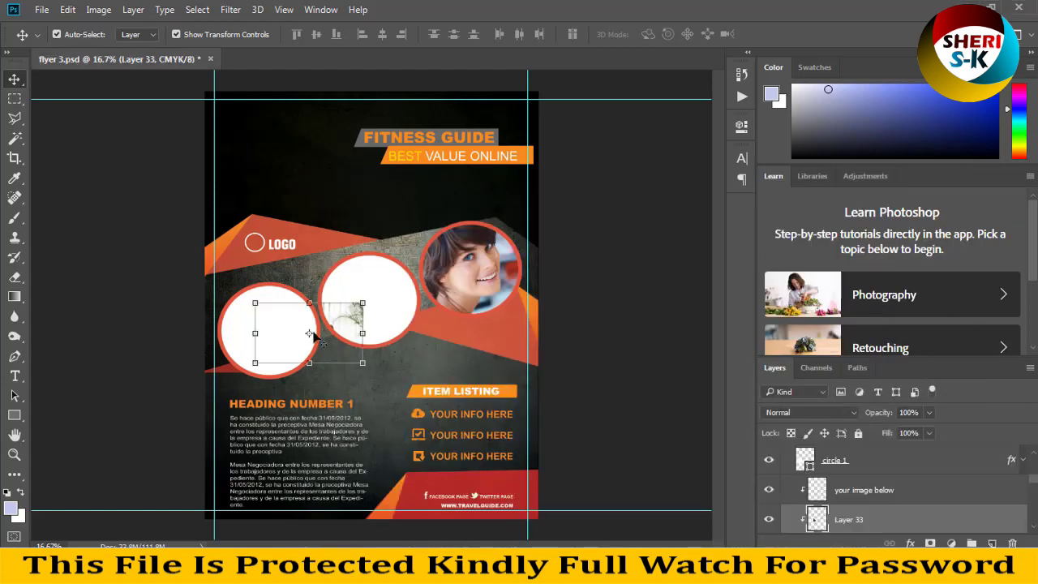
# Enlarge and position the photo inside the middle circle, then confirm the transform
pyautogui.moveTo(340, 316); pyautogui.dragTo(379, 295)
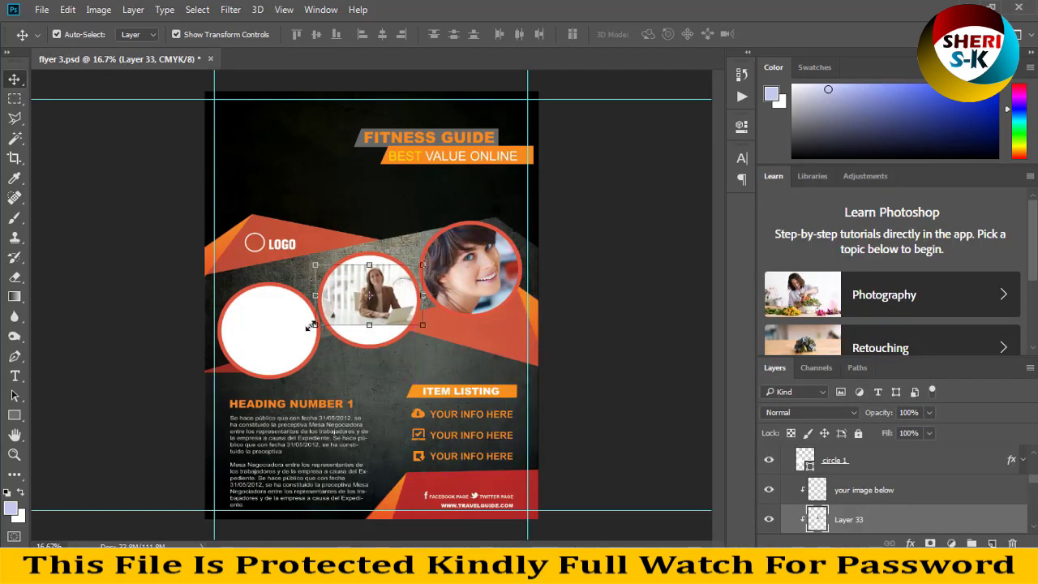
pyautogui.moveTo(309, 326); pyautogui.dragTo(111, 441)
pyautogui.moveTo(366, 310)
pyautogui.mouseDown()
pyautogui.moveTo(437, 282)
pyautogui.moveTo(454, 291)
pyautogui.mouseUp()
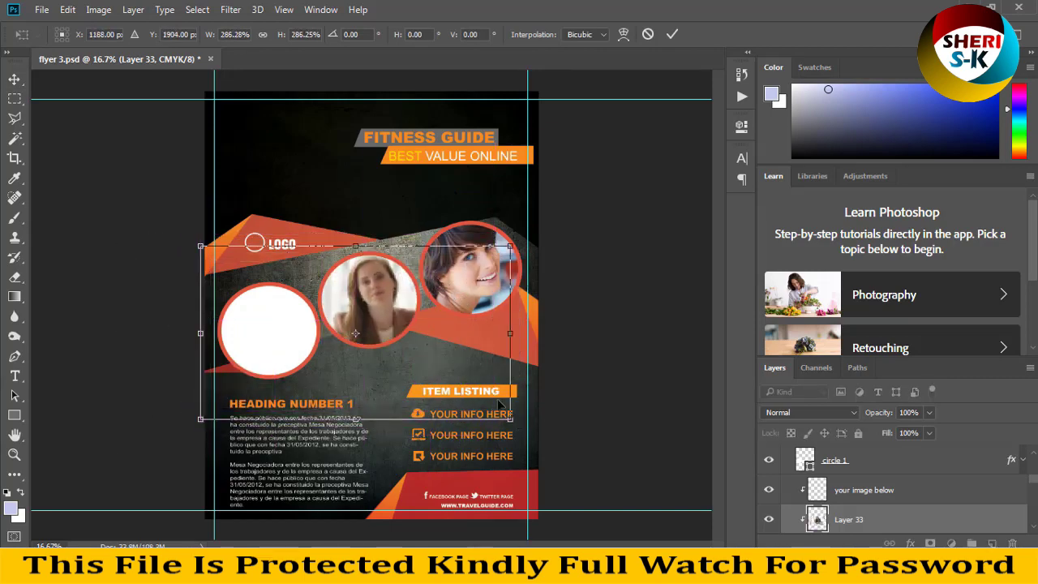
pyautogui.press('Return')
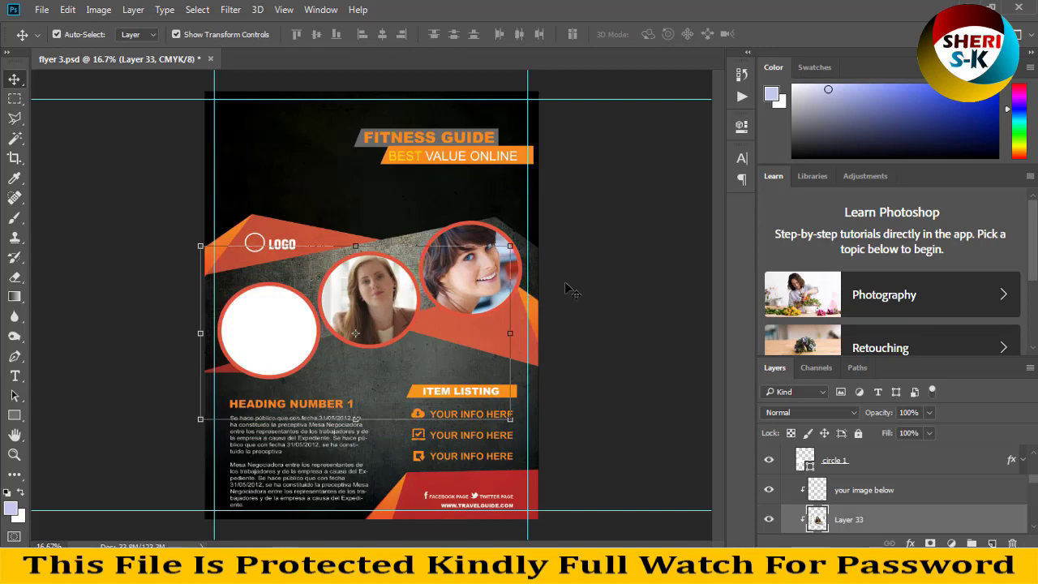
# With the left circle selected, open By Sheri Sk (38).jpg in a floating window
pyautogui.click(571, 290)
pyautogui.click(290, 325)
pyautogui.click(43, 10)
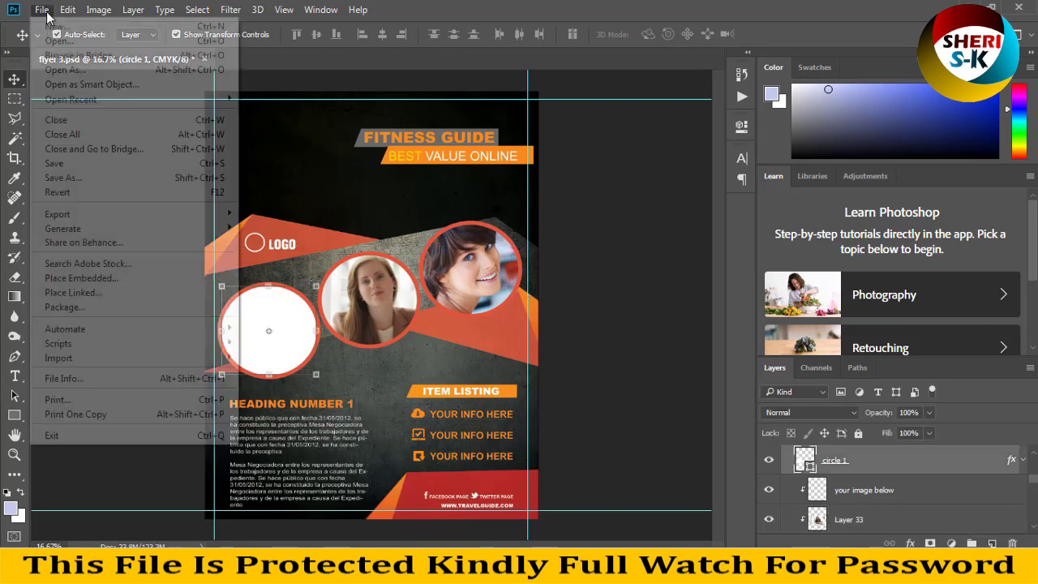
pyautogui.click(49, 41)
pyautogui.click(275, 218)
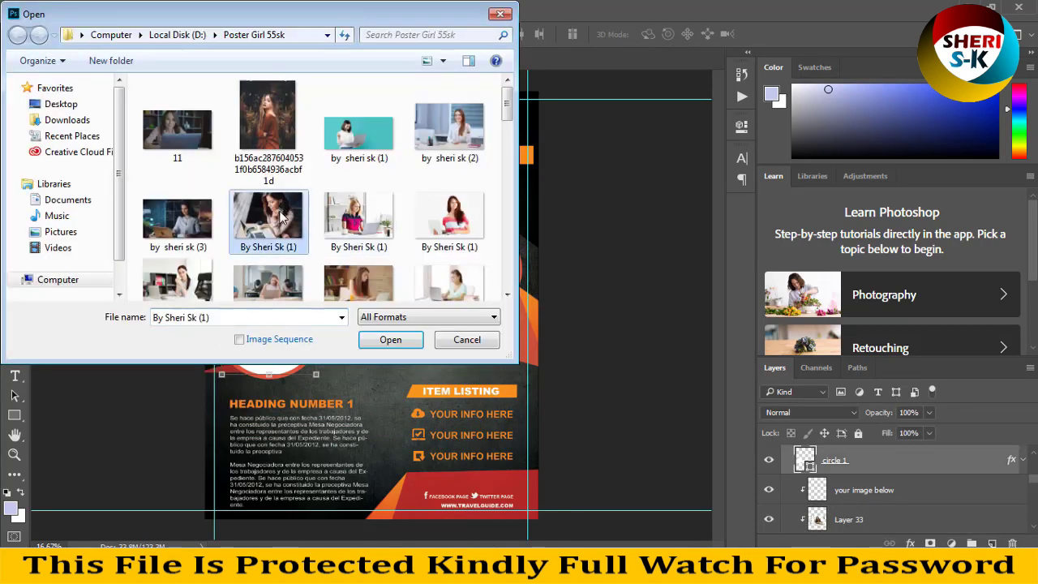
pyautogui.scroll(-5, 282, 217)
pyautogui.doubleClick(177, 212)
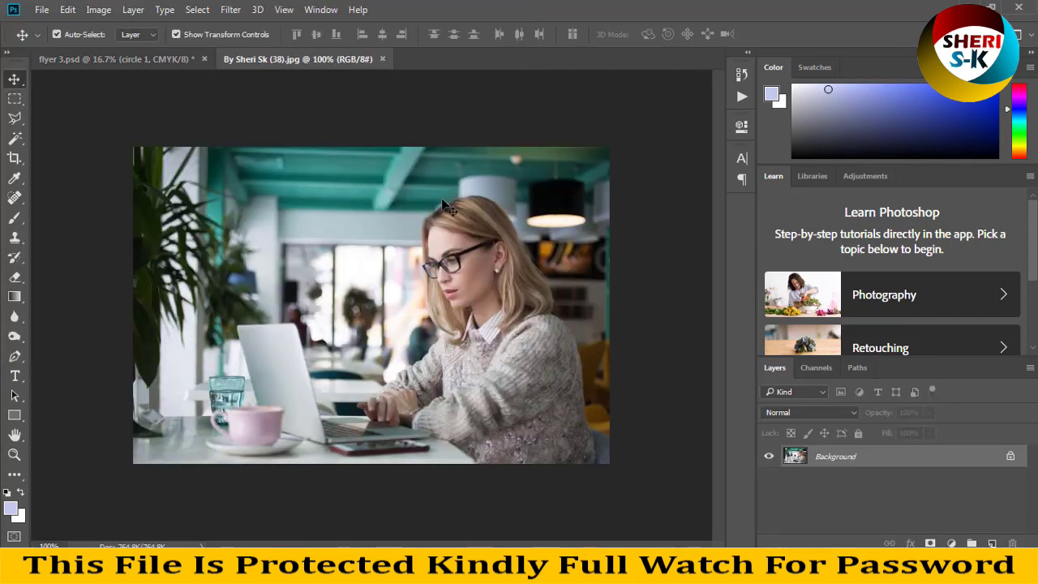
pyautogui.moveTo(275, 58); pyautogui.dragTo(486, 188)
# Copy the photo into the left circle, enlarge it to about 285%, and close its window
pyautogui.moveTo(229, 324); pyautogui.dragTo(436, 215)
pyautogui.moveTo(276, 330); pyautogui.dragTo(193, 368)
pyautogui.press('Return')
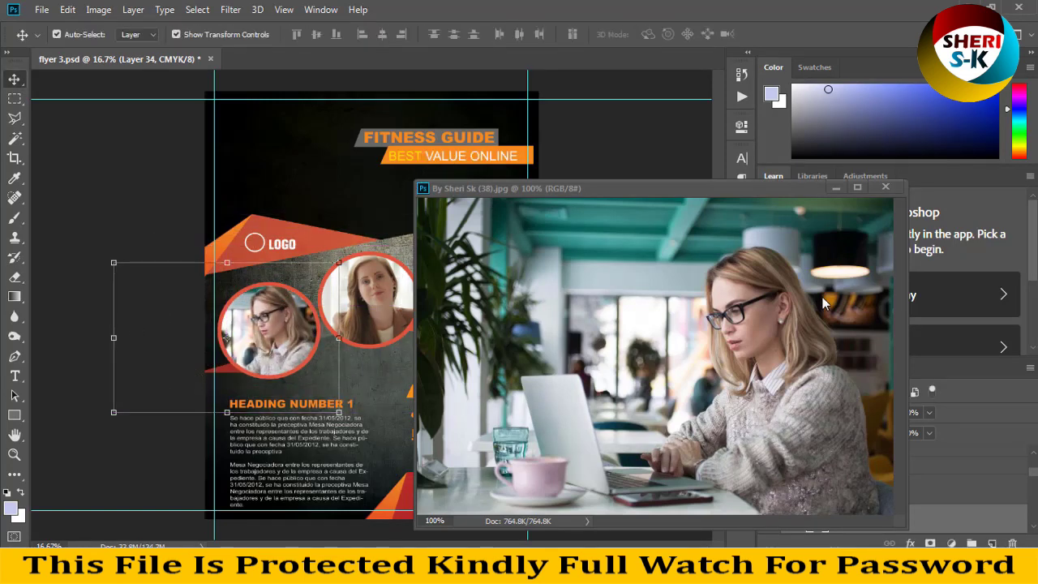
pyautogui.click(884, 187)
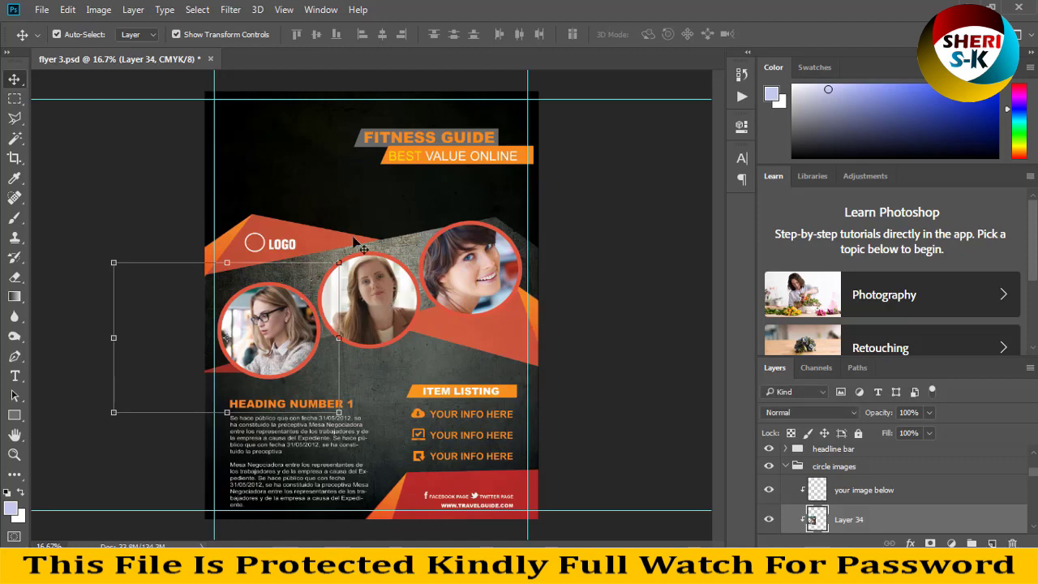
pyautogui.click(350, 192)
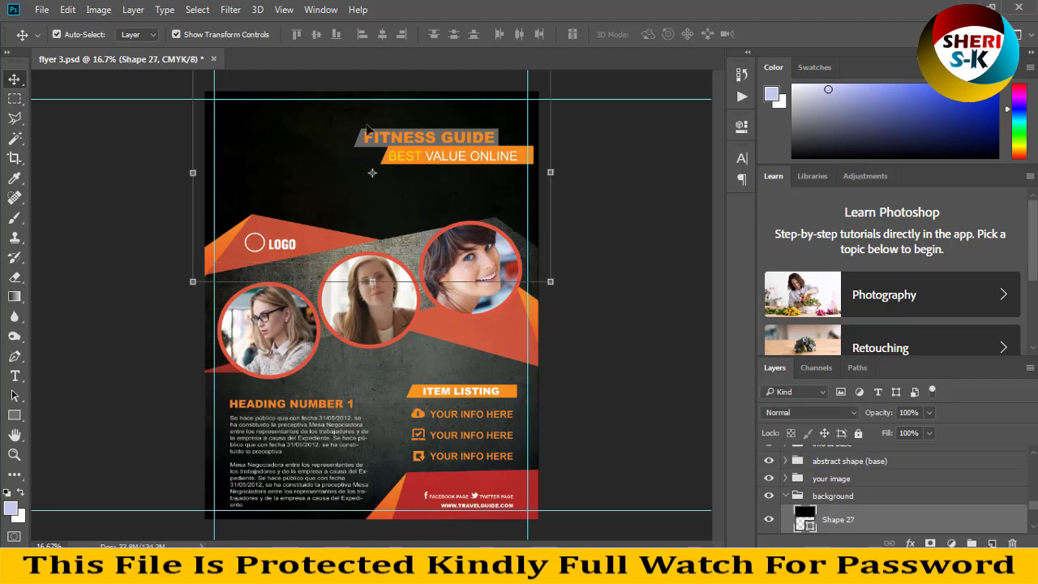
# Open By Sheri Sk (13).jpg, copy it onto the flyer's top area, and close its window
pyautogui.click(41, 10)
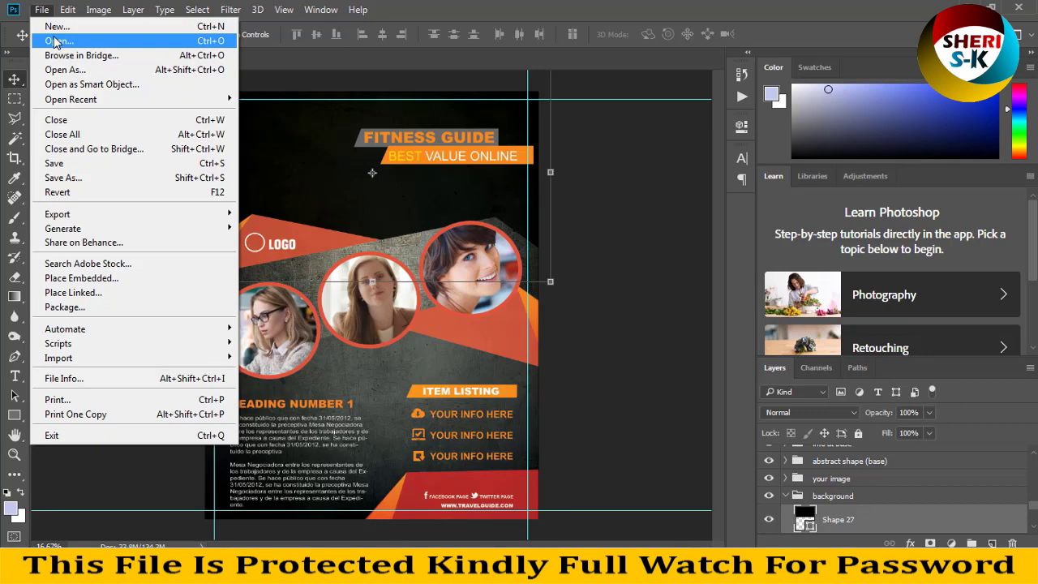
pyautogui.click(56, 41)
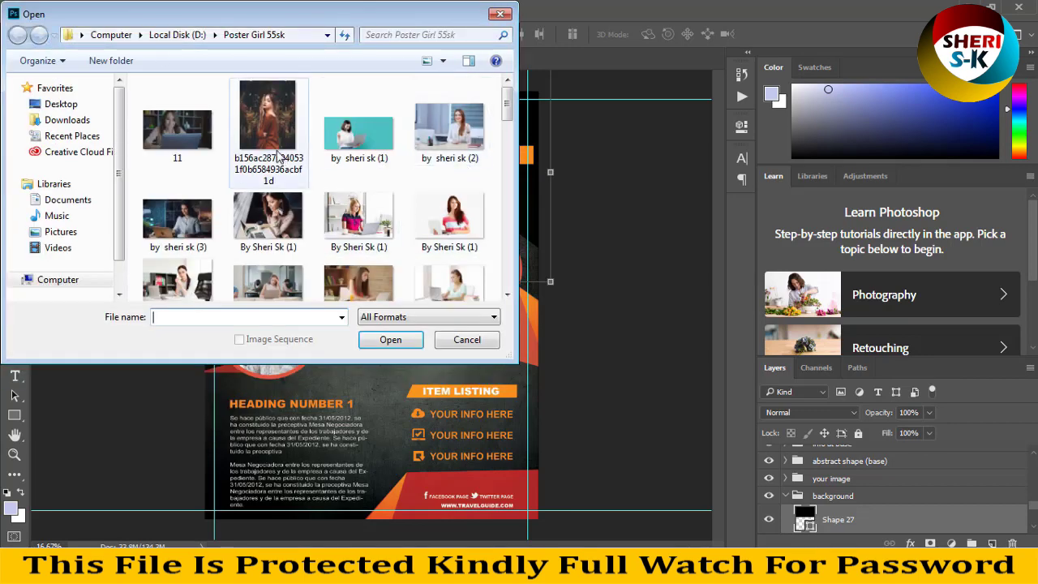
pyautogui.click(445, 143)
pyautogui.scroll(-5, 409, 227)
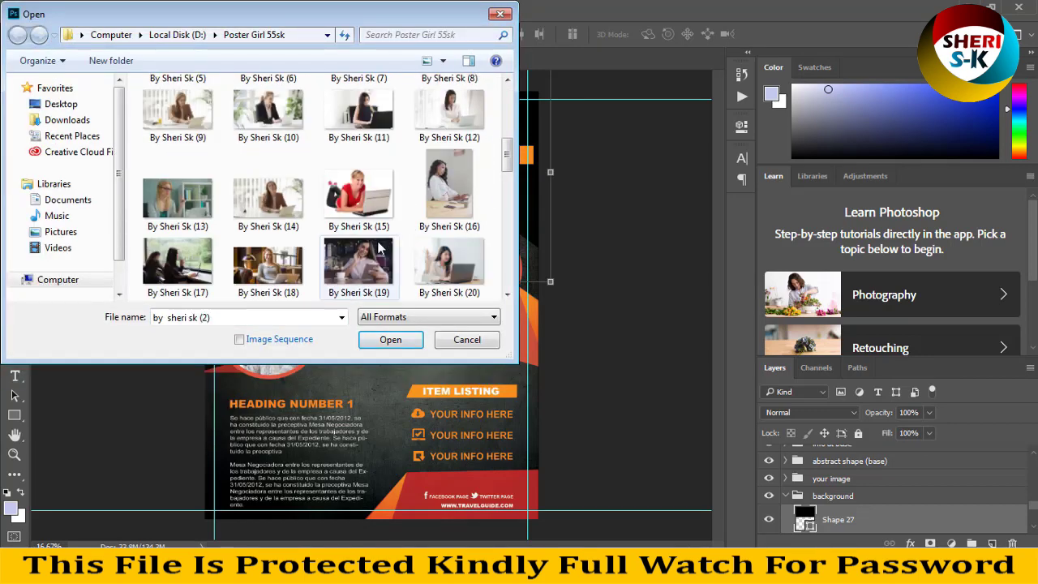
pyautogui.doubleClick(198, 220)
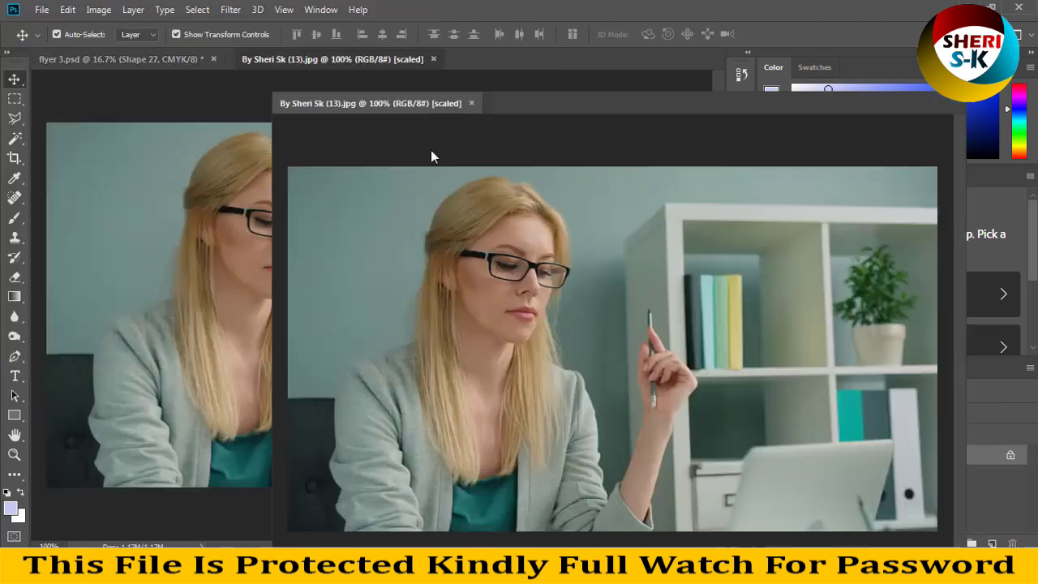
pyautogui.moveTo(333, 58); pyautogui.dragTo(430, 150)
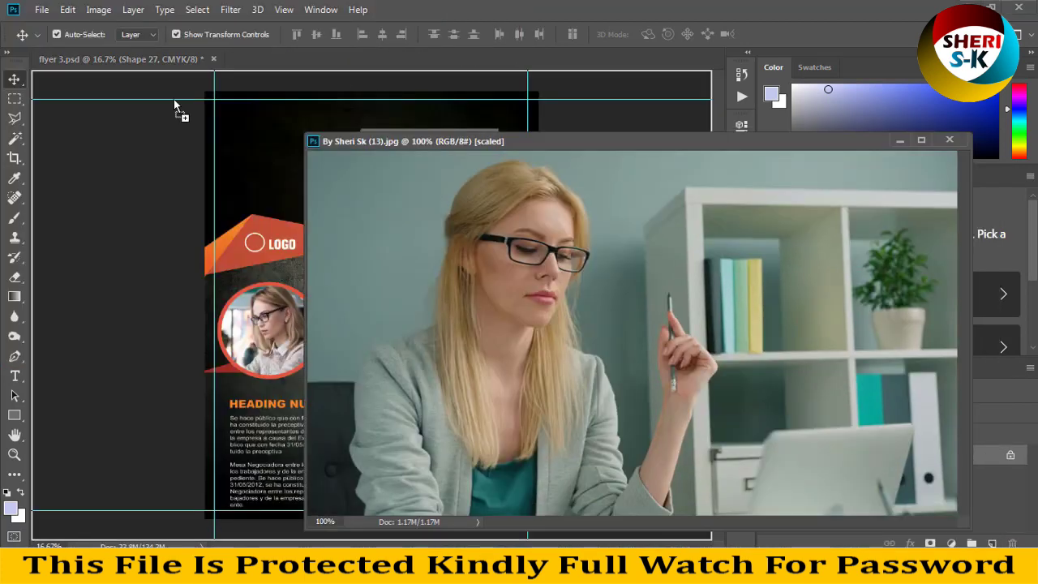
pyautogui.moveTo(256, 139); pyautogui.dragTo(258, 141)
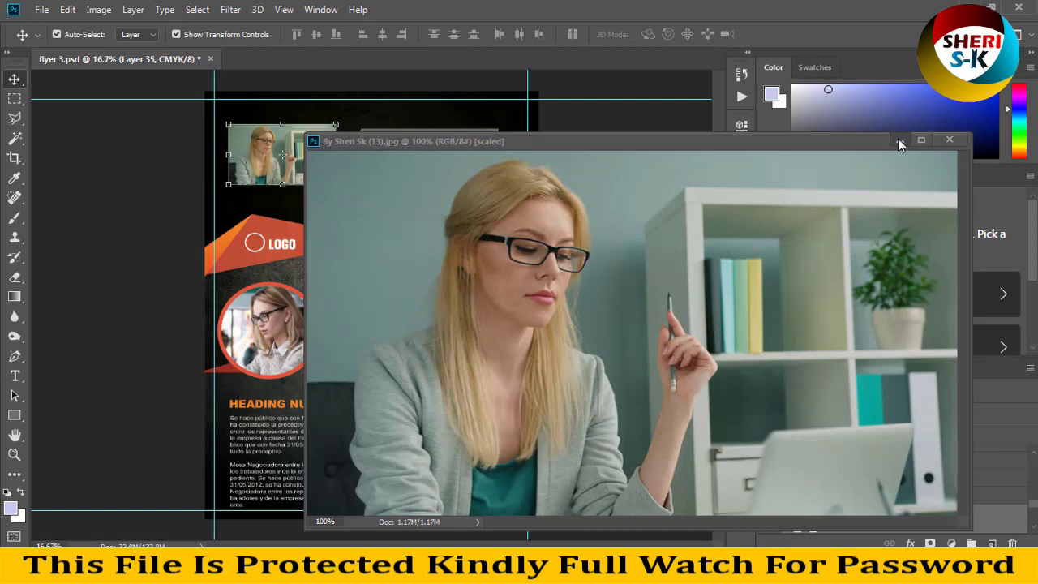
pyautogui.click(899, 139)
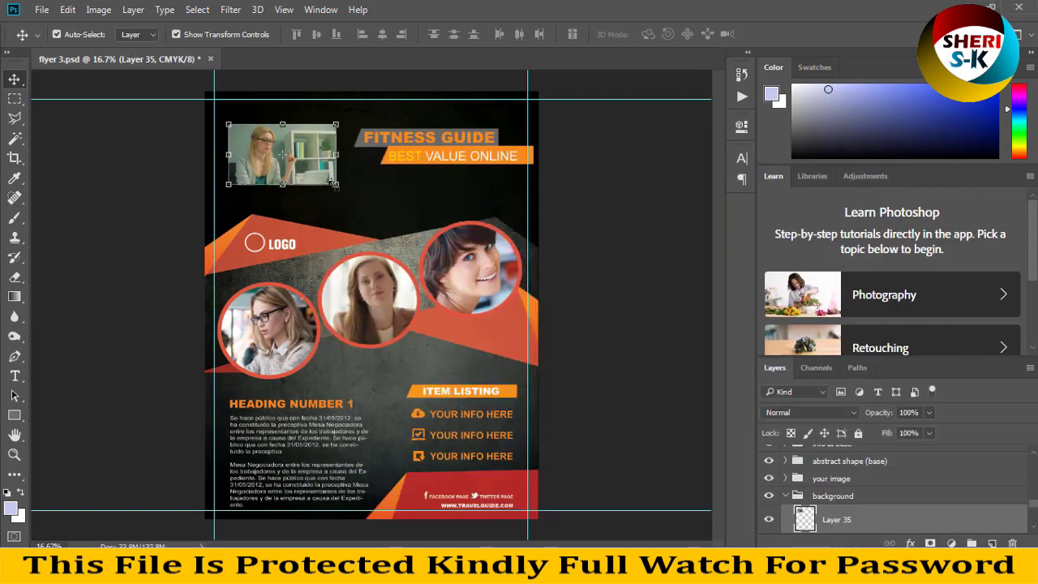
# Enlarge and position the photo to cover the header behind the FITNESS GUIDE title
pyautogui.moveTo(335, 185); pyautogui.dragTo(605, 332)
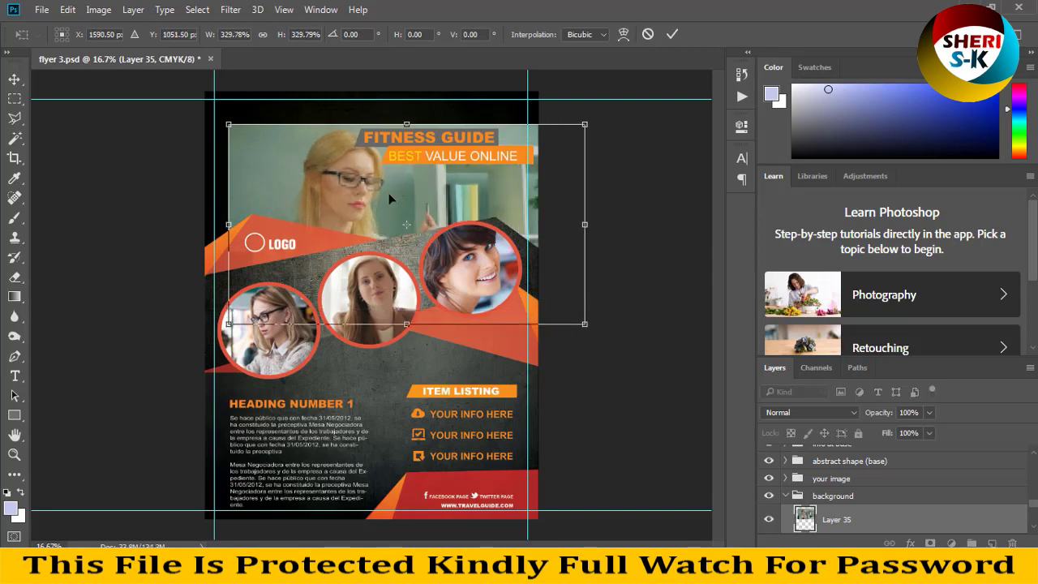
pyautogui.moveTo(349, 161); pyautogui.dragTo(305, 128)
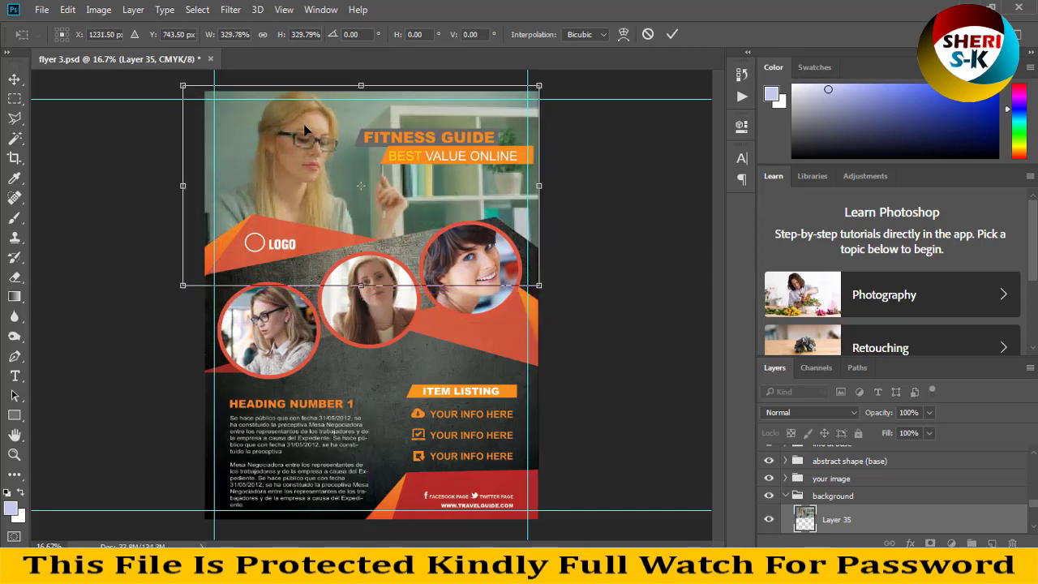
pyautogui.press('Return')
pyautogui.click(553, 207)
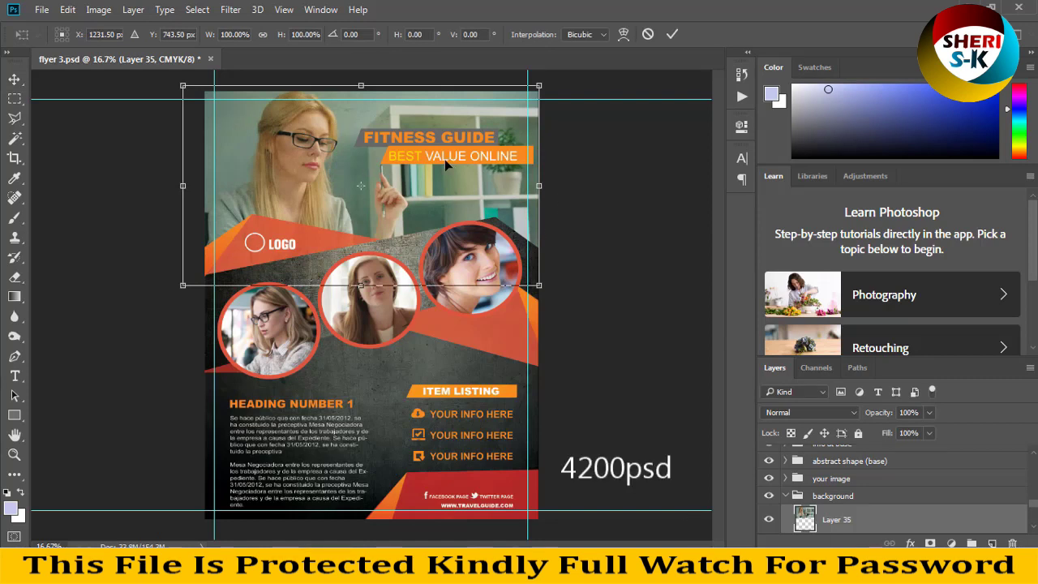
pyautogui.press('Return')
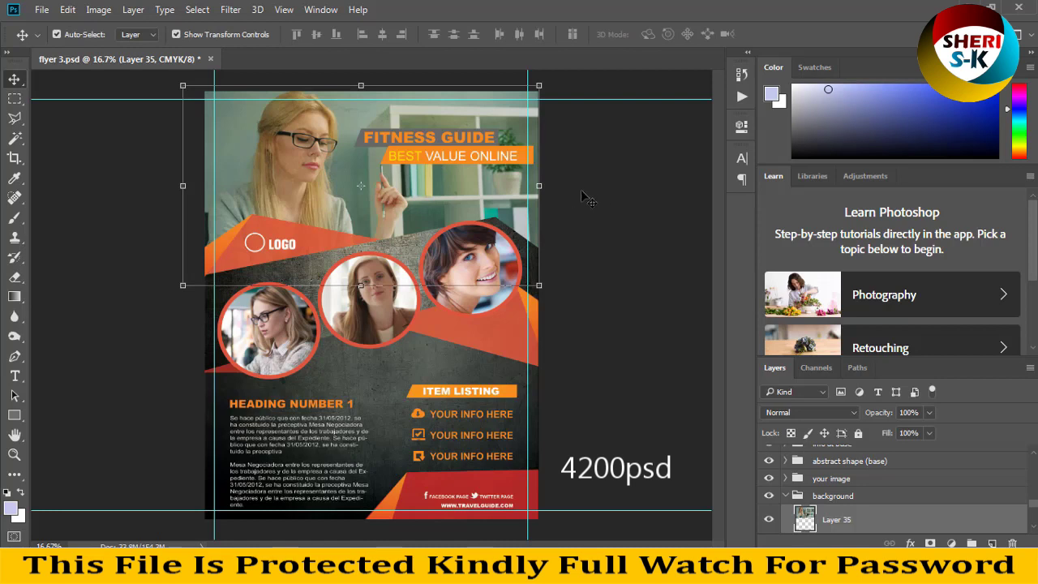
pyautogui.click(497, 161)
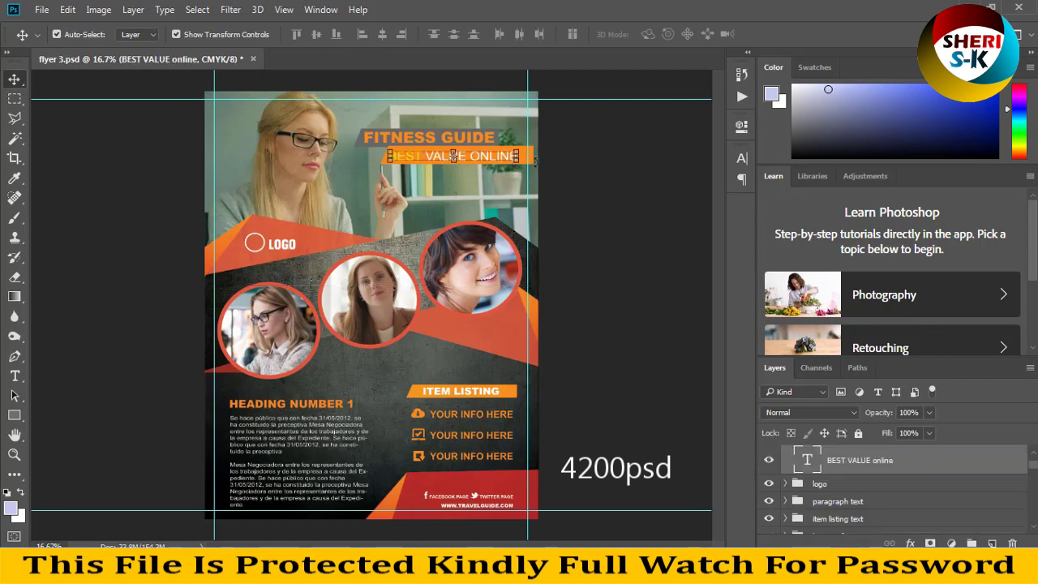
# Recolour the Shape 2 copy accent shapes from orange to dark blue (092553)
pyautogui.click(642, 173)
pyautogui.click(343, 269)
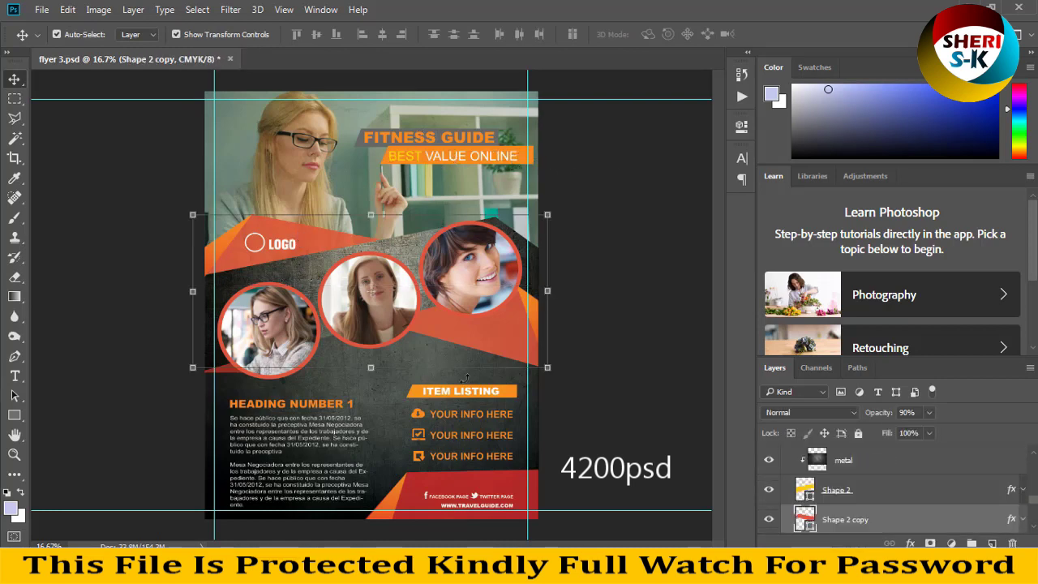
pyautogui.doubleClick(807, 523)
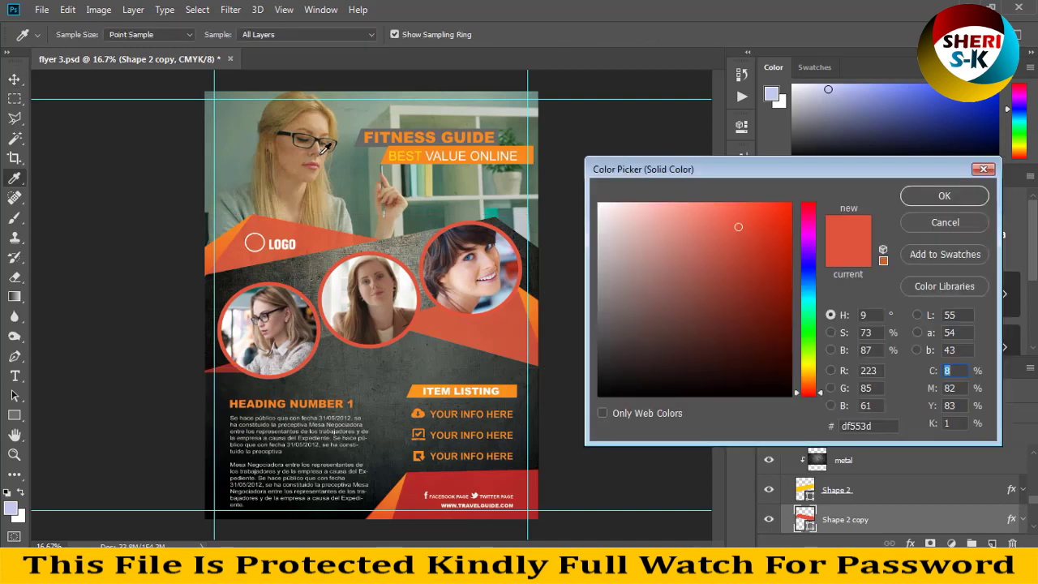
pyautogui.moveTo(614, 221)
pyautogui.mouseDown()
pyautogui.moveTo(665, 410)
pyautogui.moveTo(665, 366)
pyautogui.moveTo(719, 313)
pyautogui.moveTo(751, 321)
pyautogui.mouseUp()
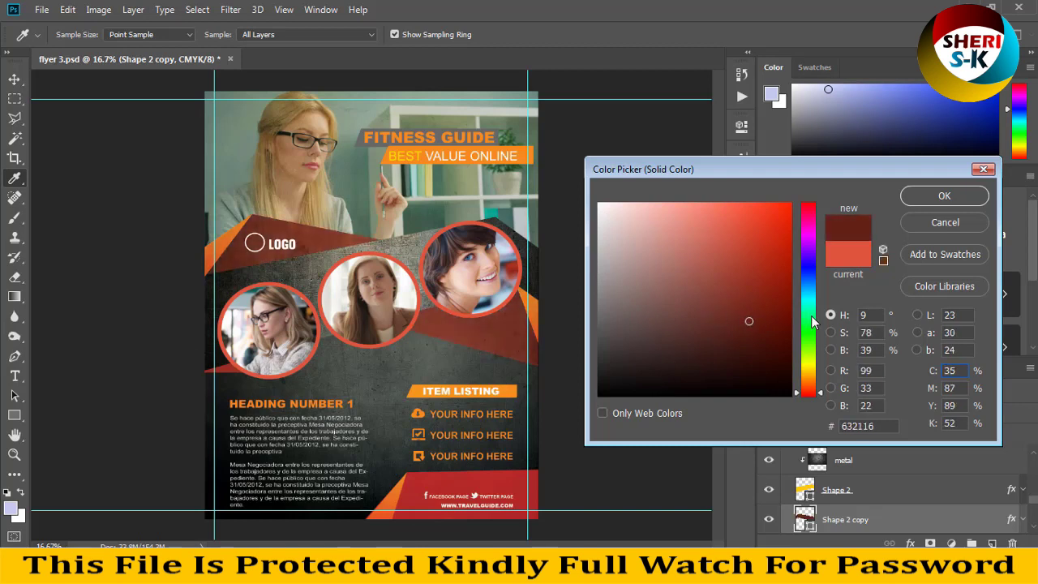
pyautogui.moveTo(814, 322); pyautogui.dragTo(814, 365)
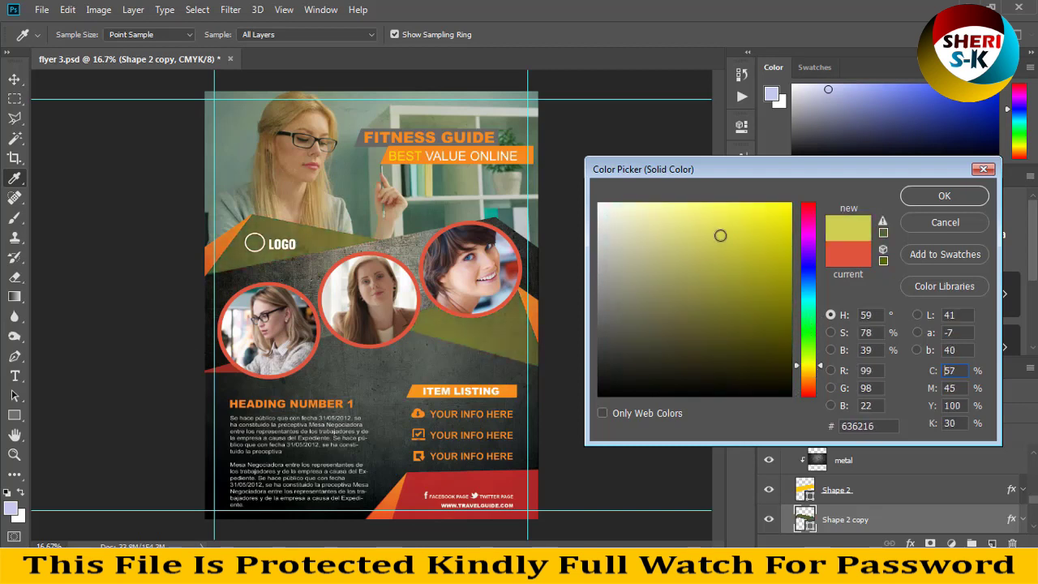
pyautogui.moveTo(720, 236); pyautogui.dragTo(791, 218)
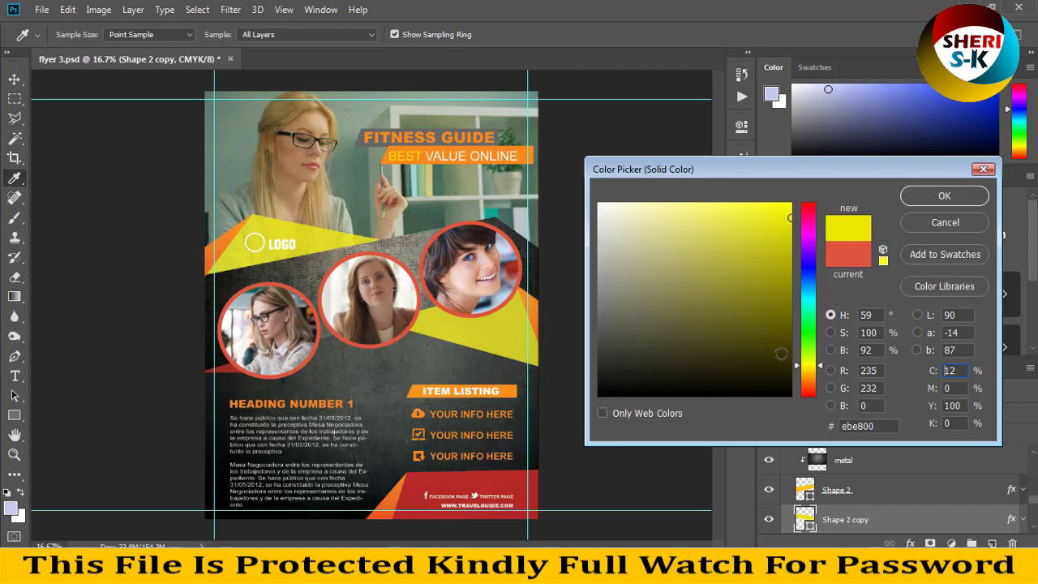
pyautogui.moveTo(781, 354); pyautogui.dragTo(770, 333)
pyautogui.click(807, 286)
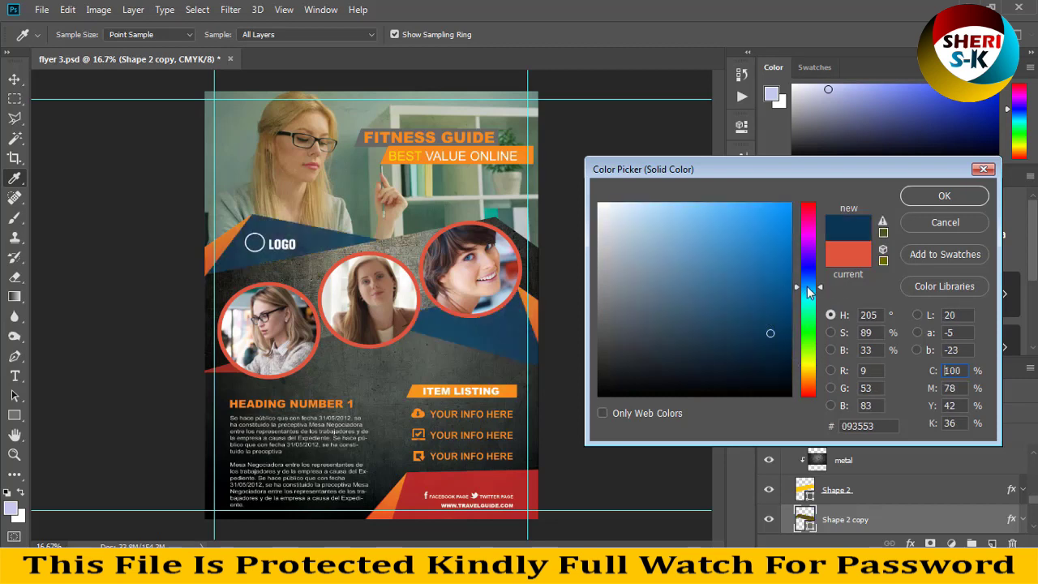
pyautogui.click(917, 200)
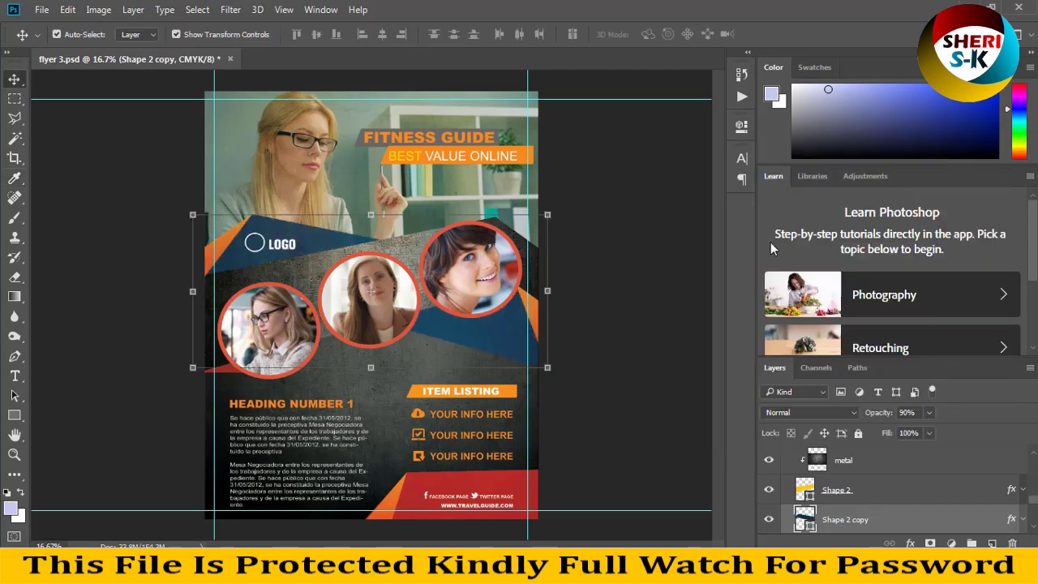
pyautogui.click(602, 213)
# Close flyer 3 without saving and return to the template folder
pyautogui.click(395, 347)
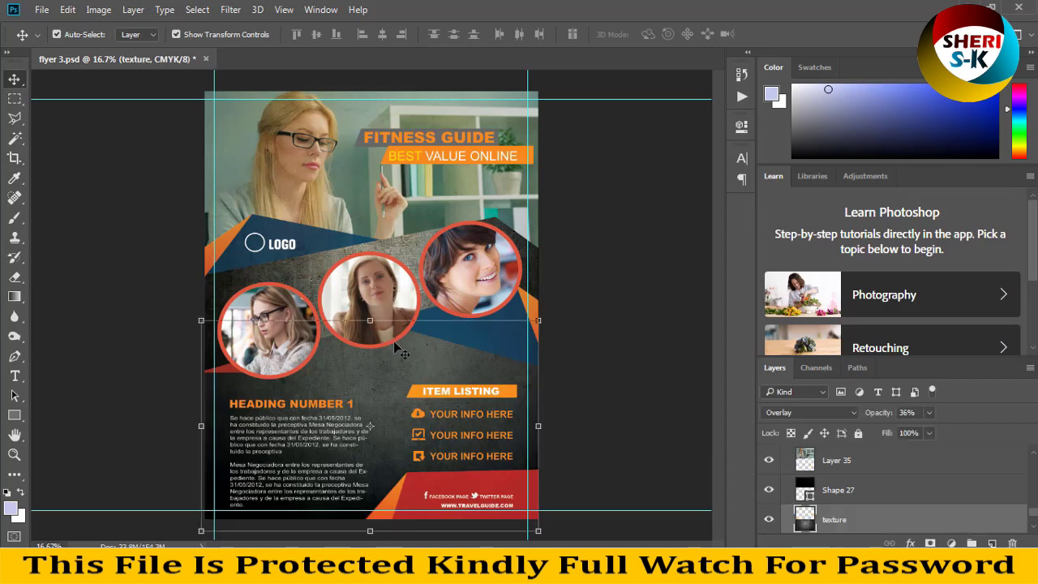
pyautogui.click(409, 292)
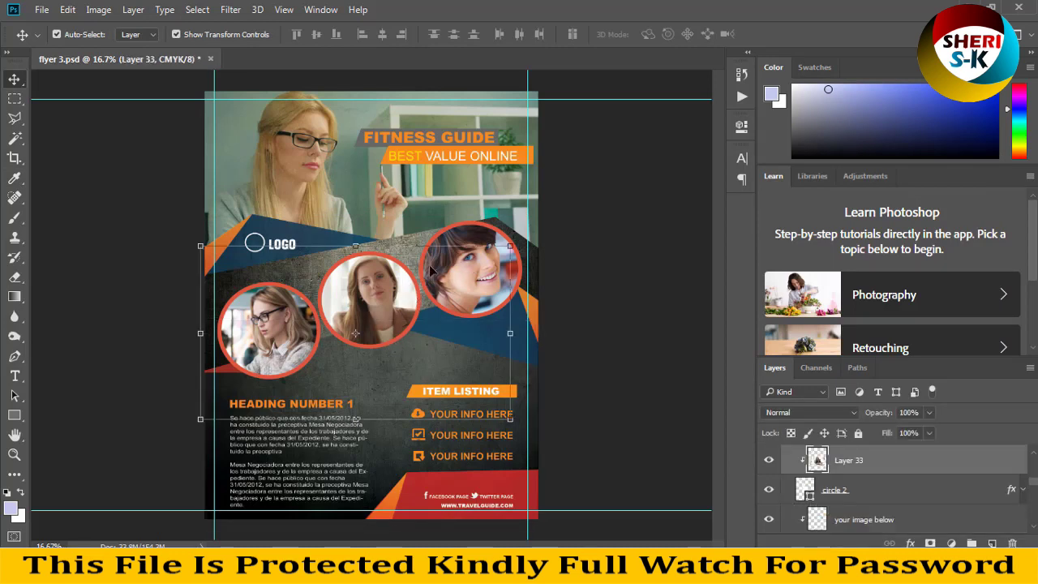
pyautogui.scroll(-3, 892, 486)
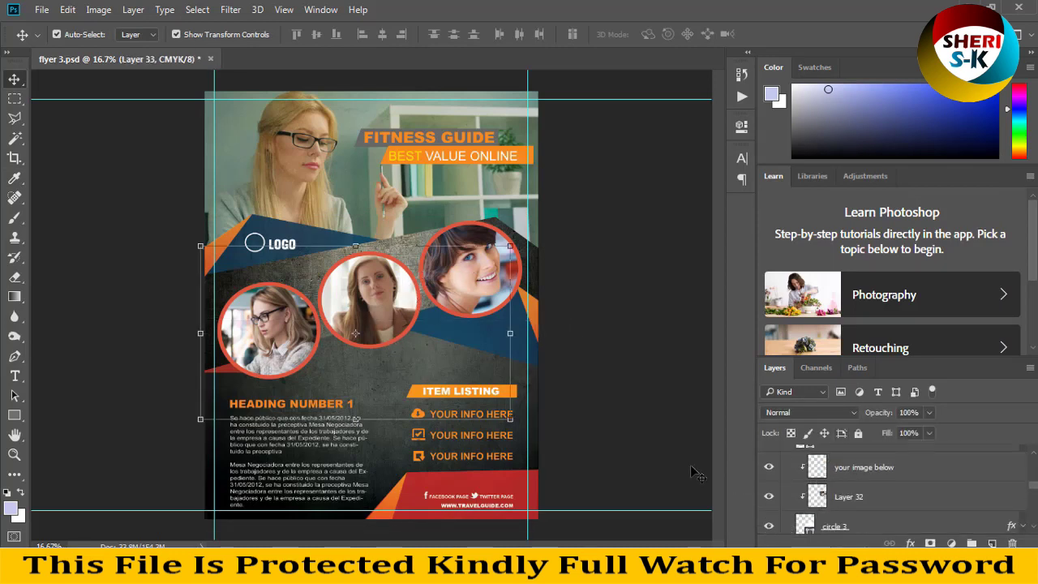
pyautogui.click(588, 268)
pyautogui.click(173, 58)
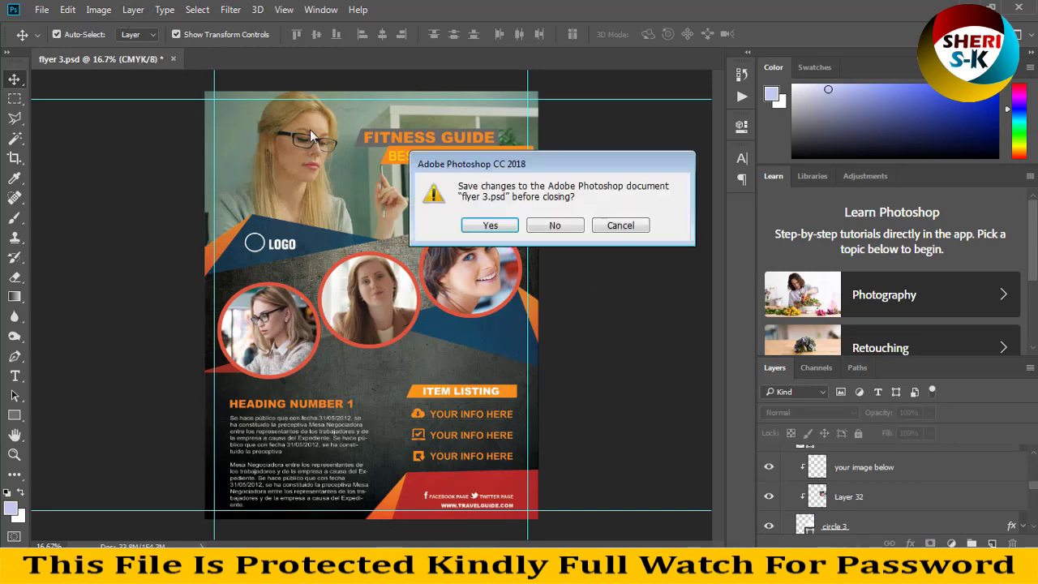
pyautogui.click(551, 225)
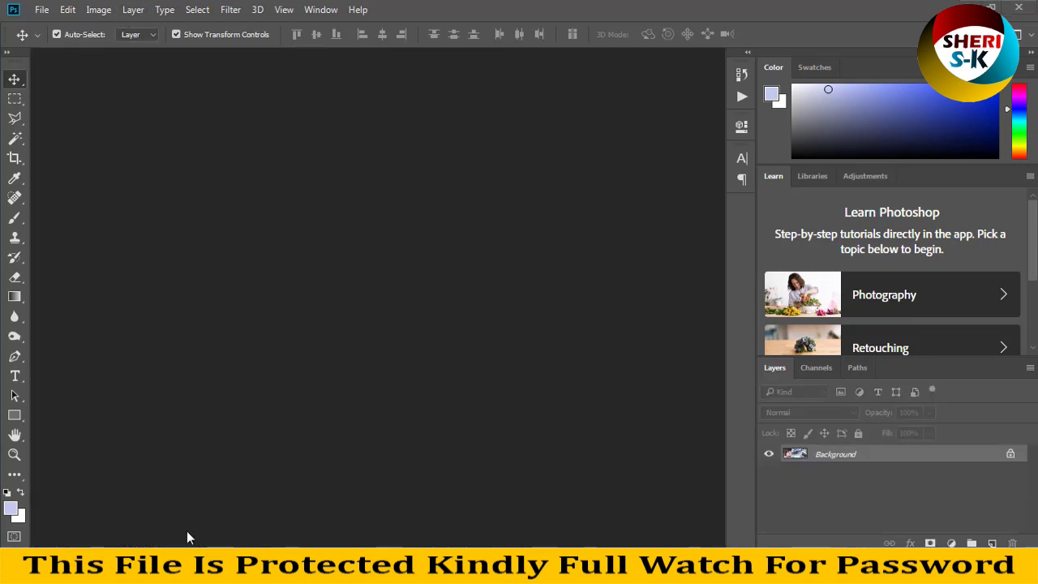
pyautogui.hotkey('alt', 'Tab')
pyautogui.click(416, 201)
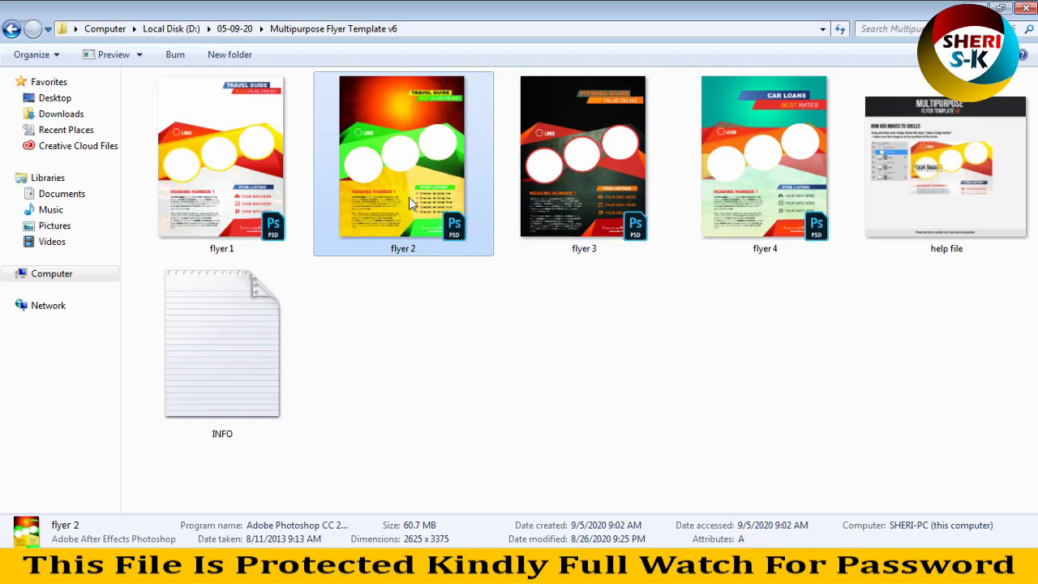
# Open flyer 2 in Adobe Photoshop CC 2018 from its Open with menu
pyautogui.rightClick(376, 150)
pyautogui.click(653, 197)
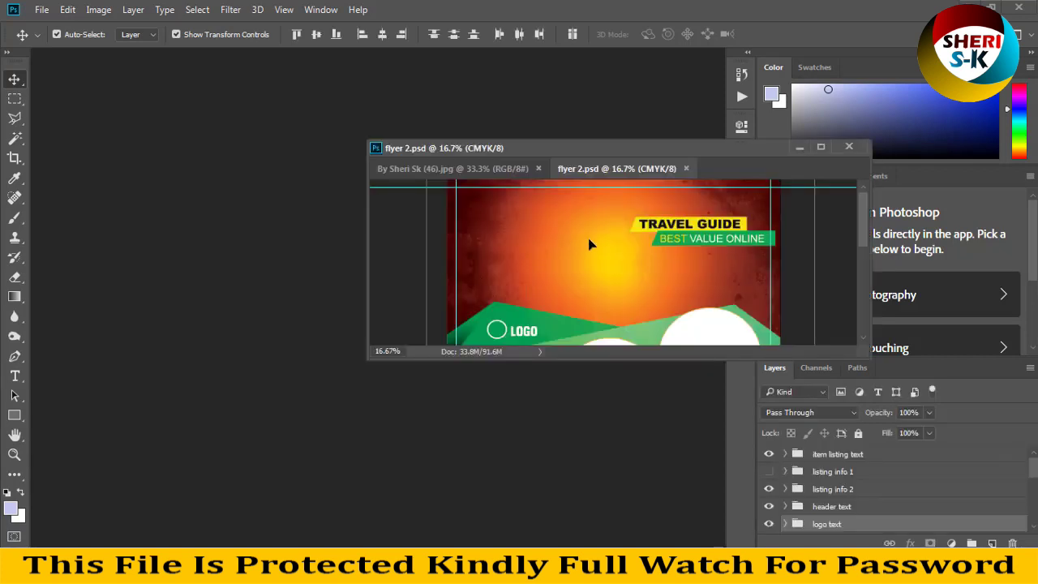
# Float flyer 2 in its own window, close the other image, and enlarge the window to show the whole flyer
pyautogui.moveTo(613, 169)
pyautogui.mouseDown()
pyautogui.moveTo(185, 163)
pyautogui.moveTo(186, 134)
pyautogui.mouseUp()
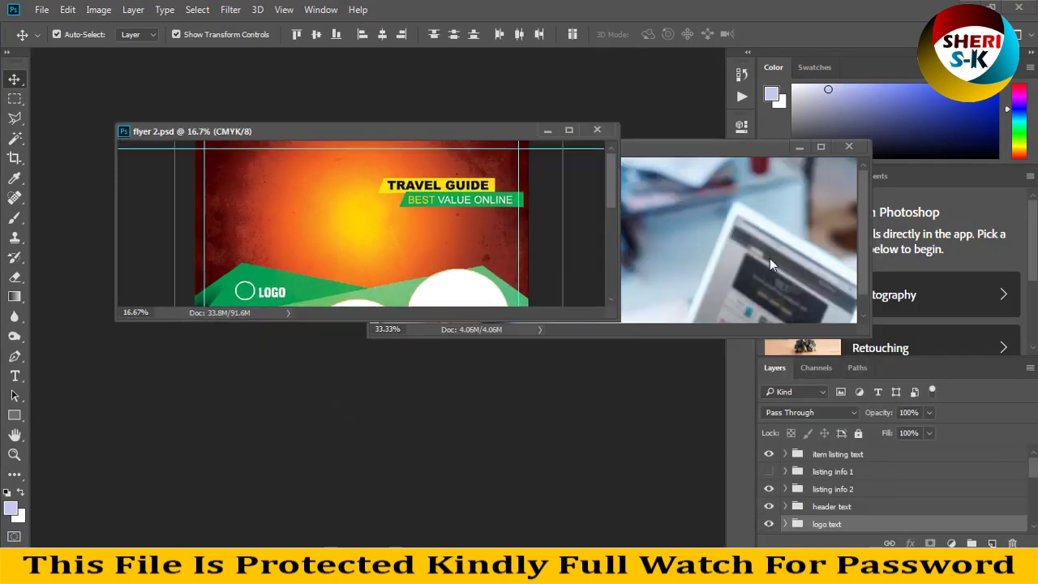
pyautogui.click(847, 148)
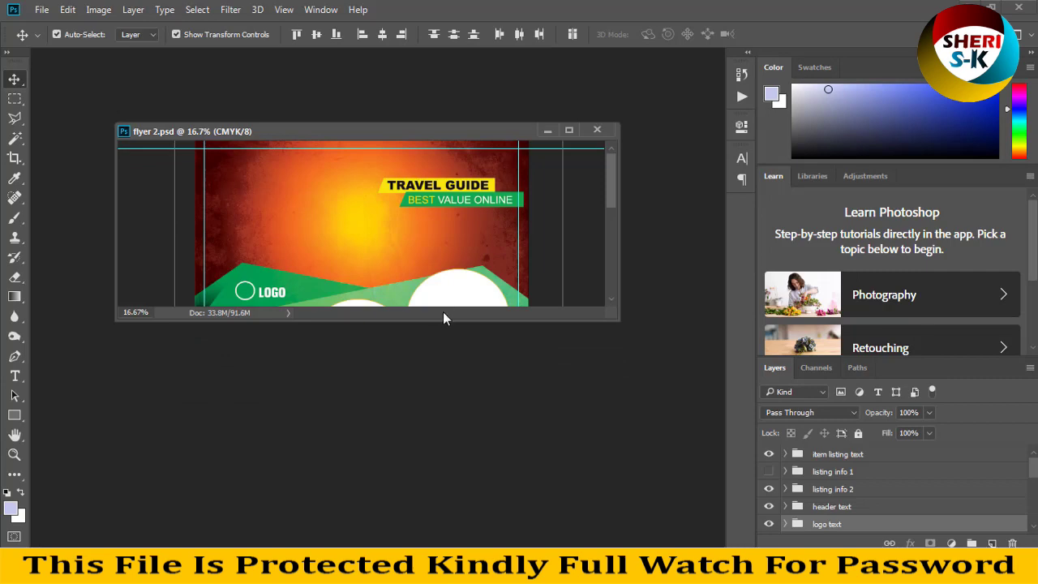
pyautogui.moveTo(448, 338); pyautogui.dragTo(447, 560)
pyautogui.scroll(-1, 405, 386)
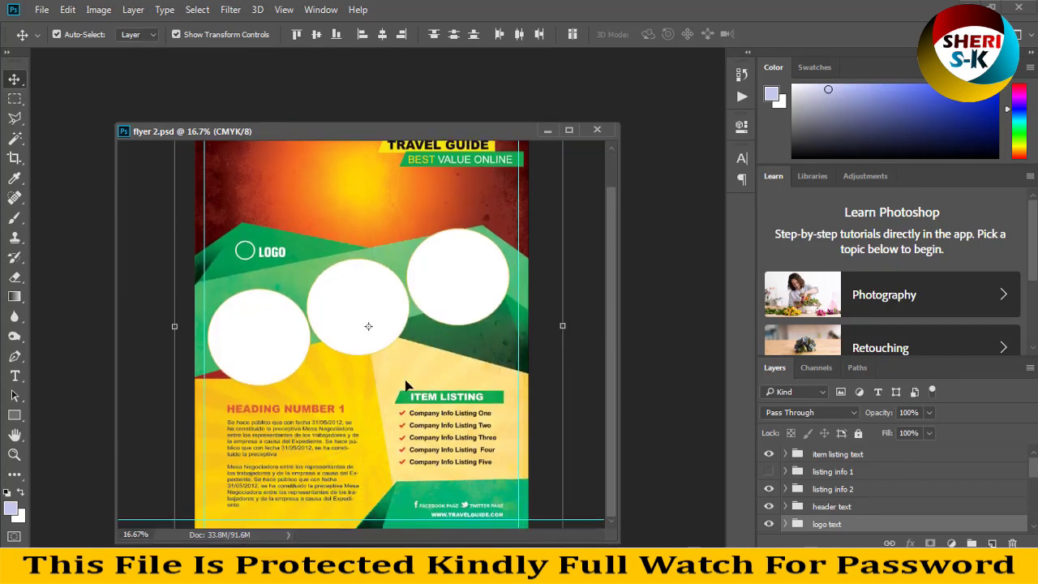
# Auto-select each layer in turn: the photo circles, top background, body text, green bands and ITEM LISTING heading
pyautogui.click(461, 287)
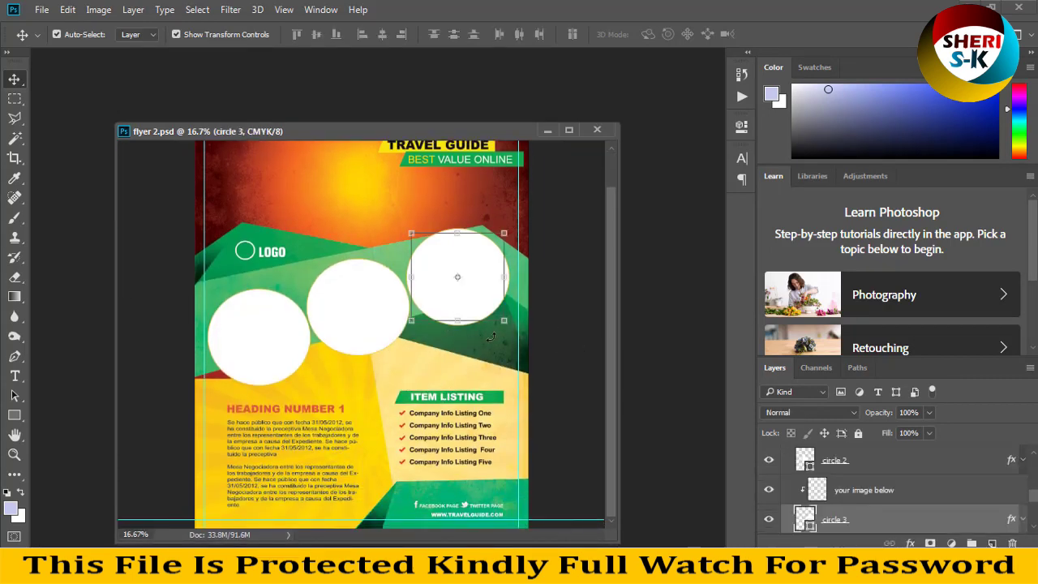
pyautogui.click(344, 317)
pyautogui.click(268, 324)
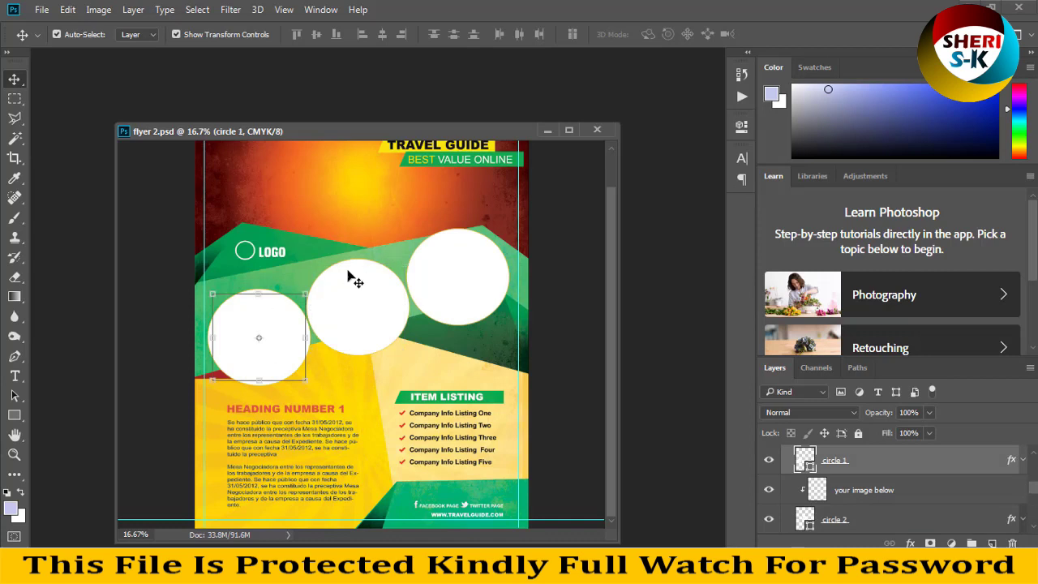
pyautogui.click(347, 204)
pyautogui.click(324, 445)
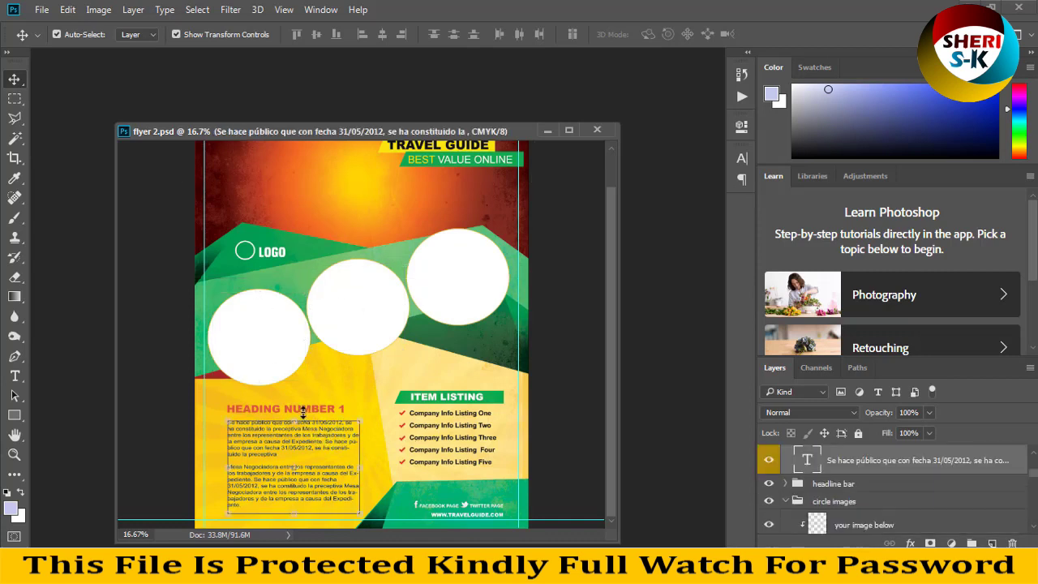
pyautogui.click(466, 483)
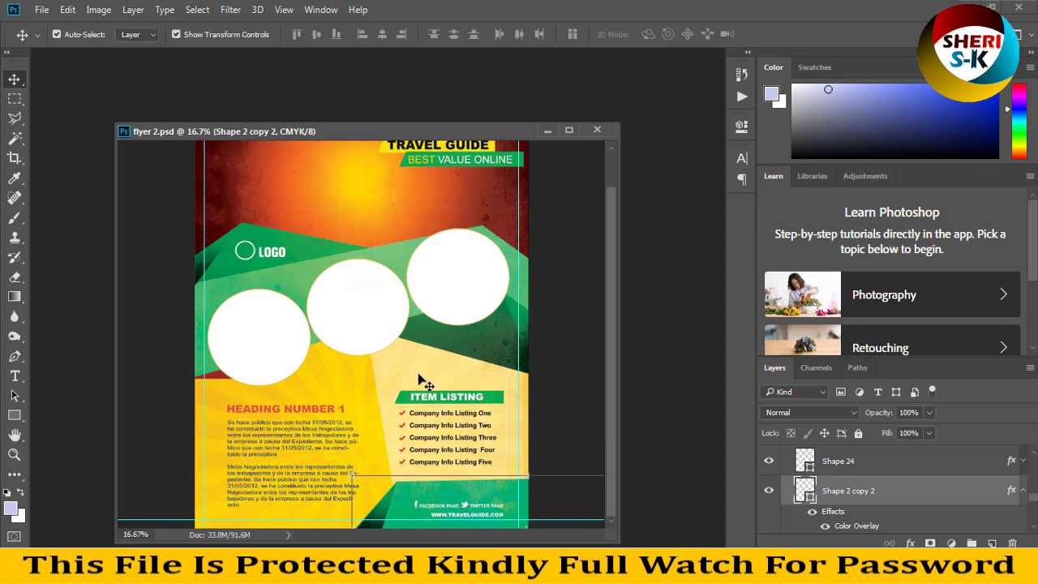
pyautogui.click(455, 396)
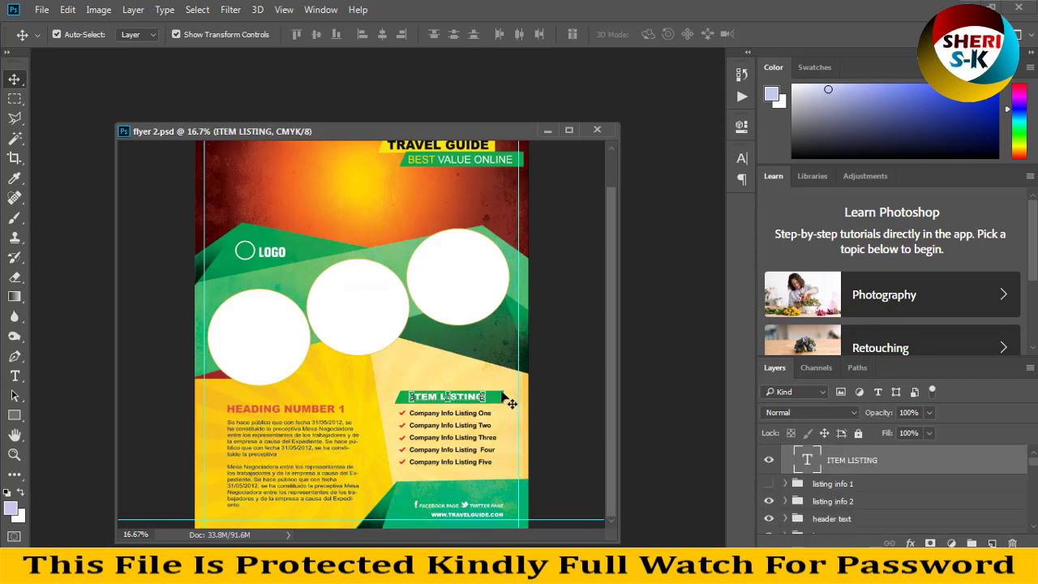
pyautogui.click(498, 397)
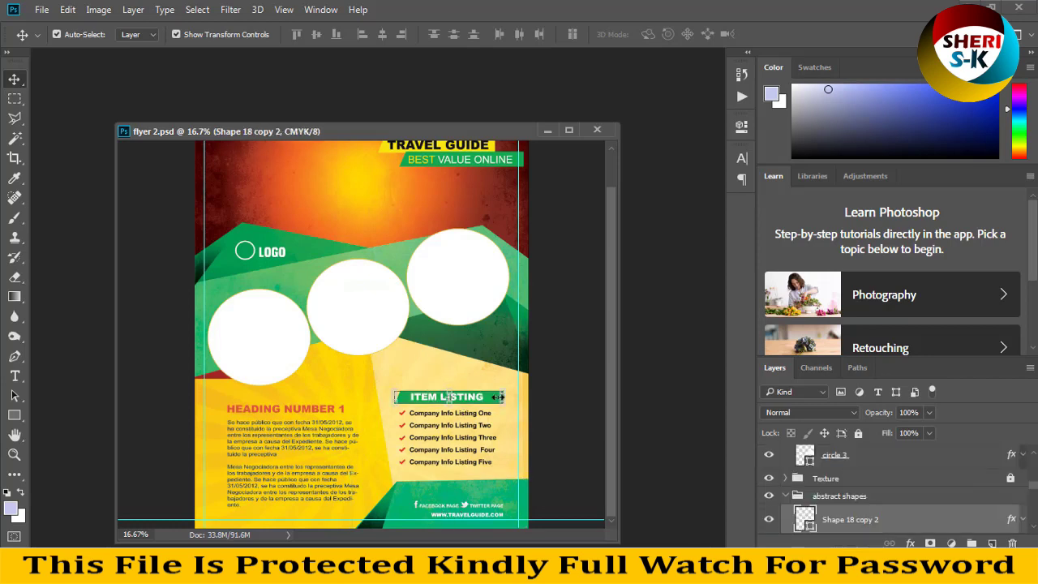
# Drag the Company Info Listing text up over ITEM LISTING, then undo the last move
pyautogui.click(460, 449)
pyautogui.moveTo(438, 441); pyautogui.dragTo(416, 451)
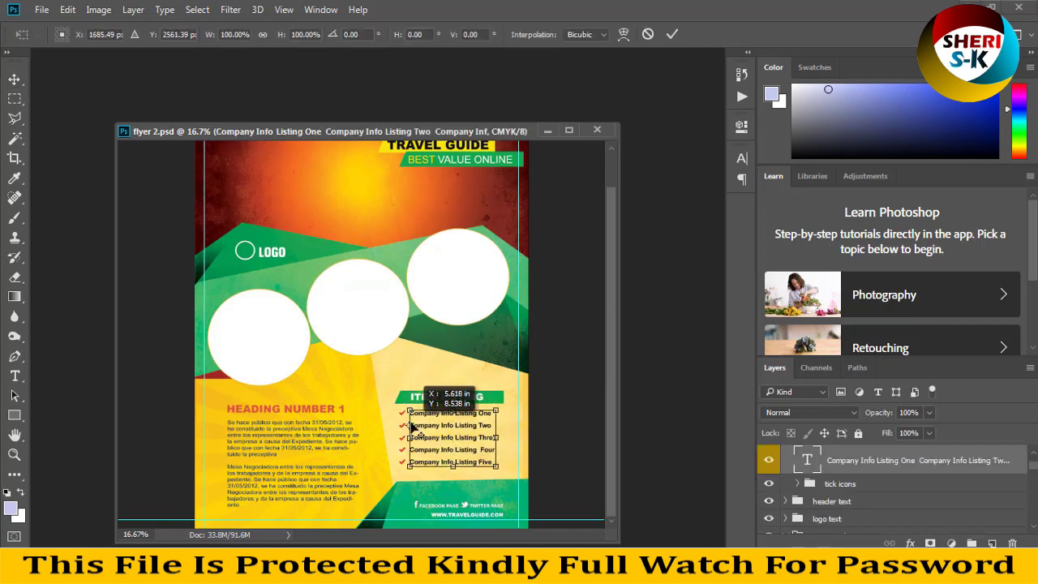
pyautogui.moveTo(415, 452)
pyautogui.mouseDown()
pyautogui.moveTo(446, 441)
pyautogui.moveTo(454, 349)
pyautogui.mouseUp()
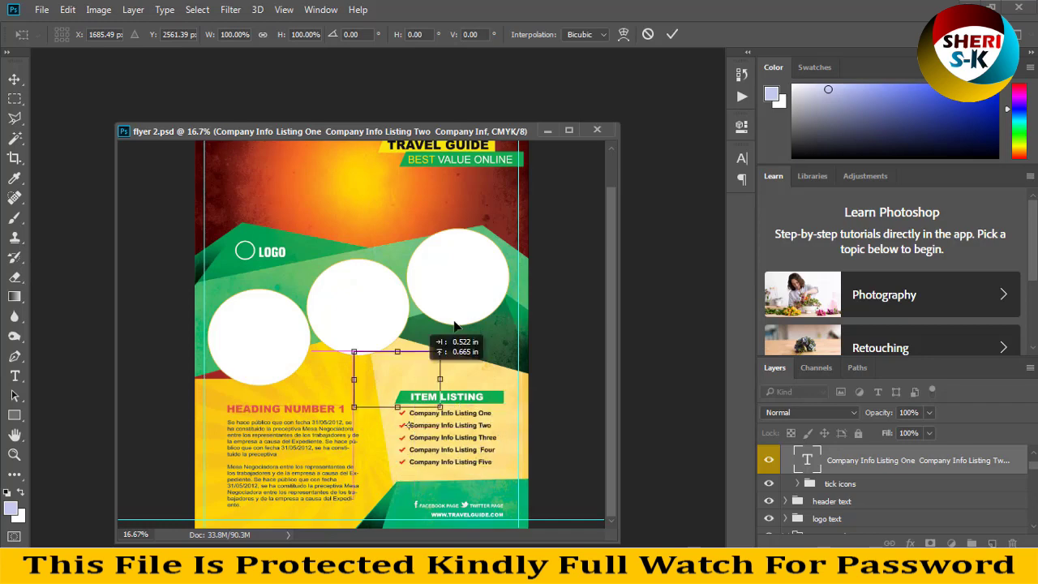
pyautogui.hotkey('ctrl', 'z')
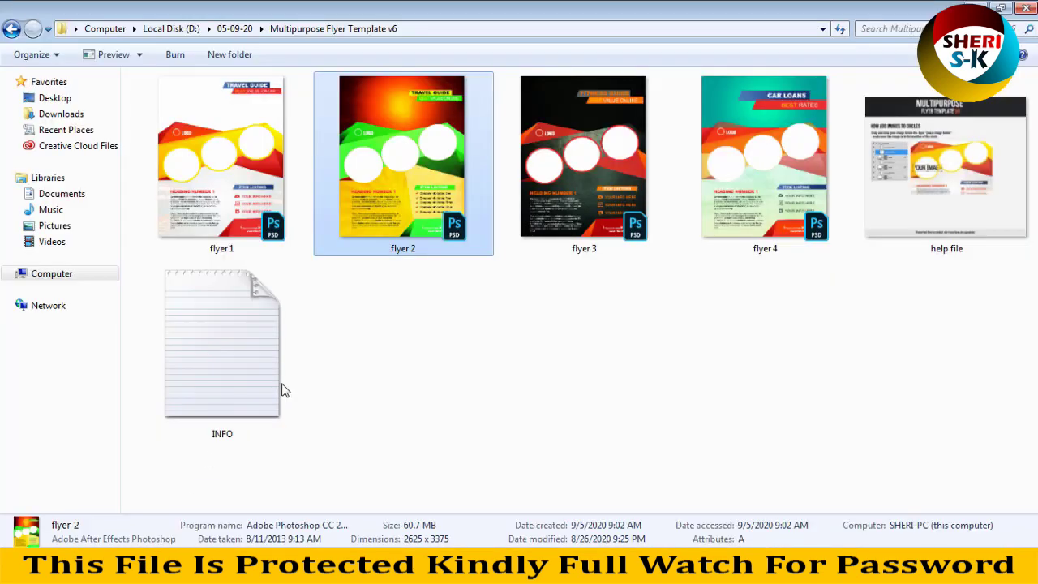